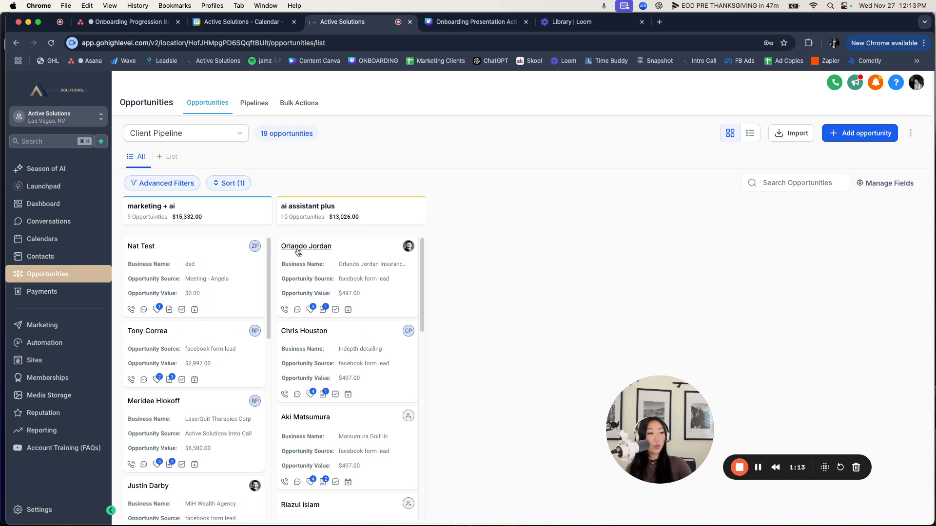
# Switch to Asana's Onboarding Progression Board, open the TEMPLATE task under NEW SIGN UPS and review its contents down to the subtasks.
pyautogui.click(120, 22)
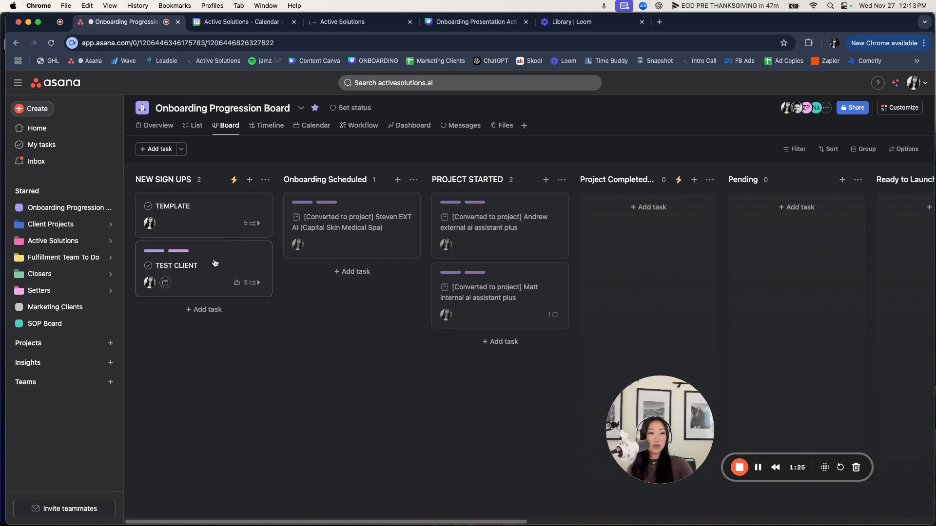
pyautogui.click(201, 220)
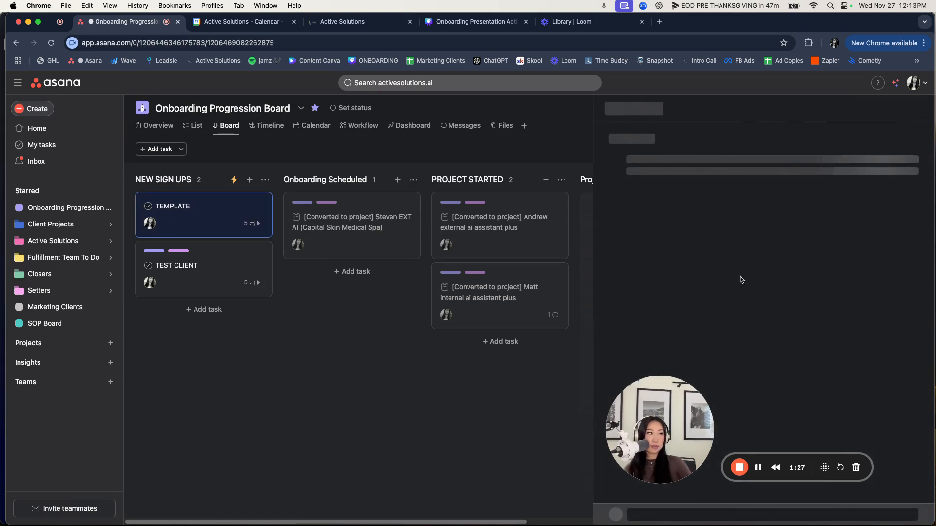
pyautogui.scroll(-3, 762, 286)
pyautogui.scroll(-3, 762, 286)
pyautogui.scroll(5, 763, 155)
pyautogui.scroll(-5, 731, 152)
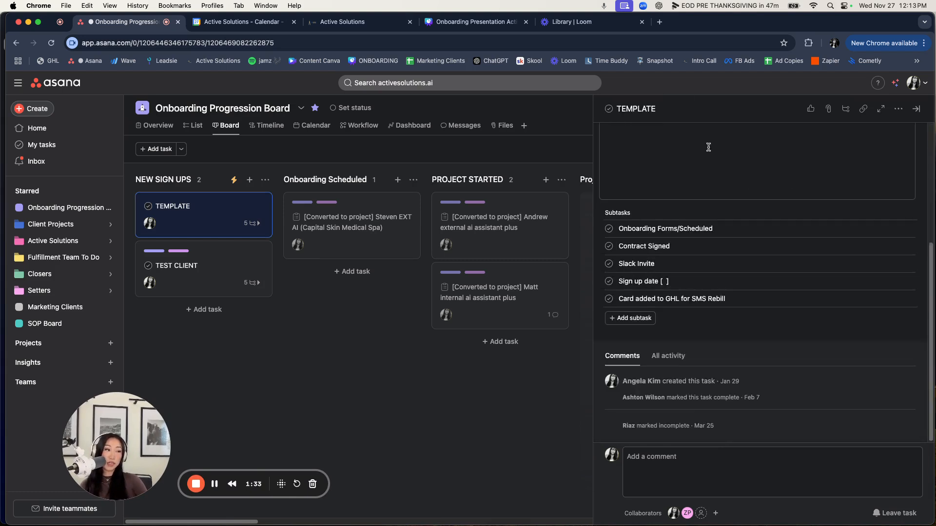
# Open the TEST CLIENT task and examine its custom fields from Sign Up Value through Lead Source, Closer, Service, MRR and Setter.
pyautogui.click(226, 264)
pyautogui.scroll(-5, 774, 299)
pyautogui.scroll(1, 774, 300)
pyautogui.click(801, 153)
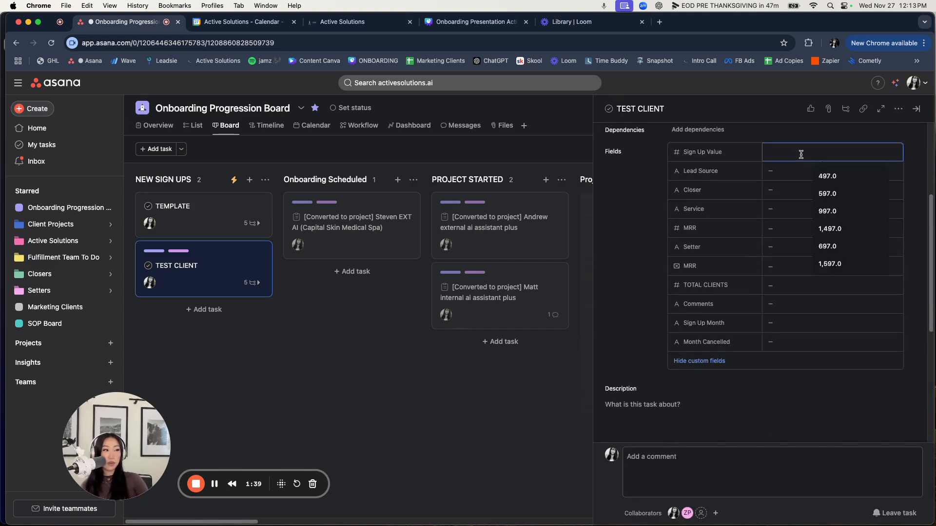
pyautogui.click(774, 172)
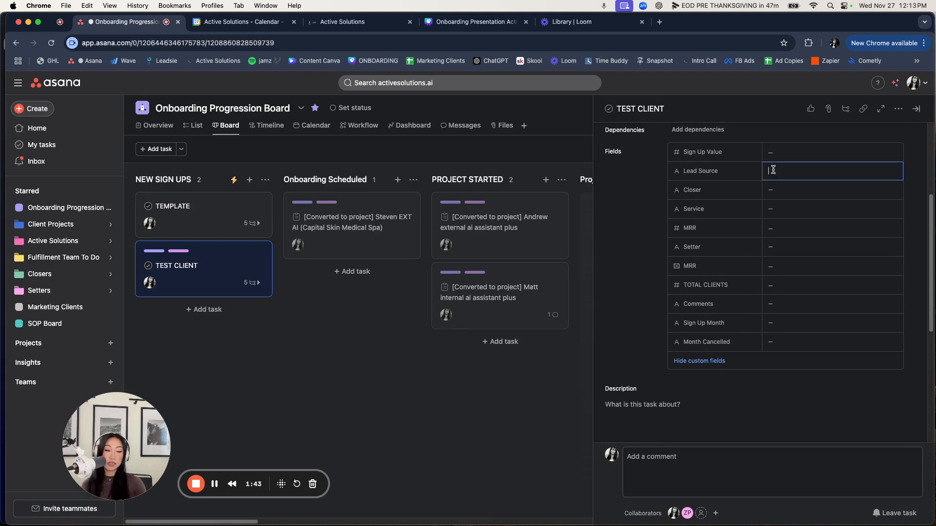
pyautogui.click(788, 189)
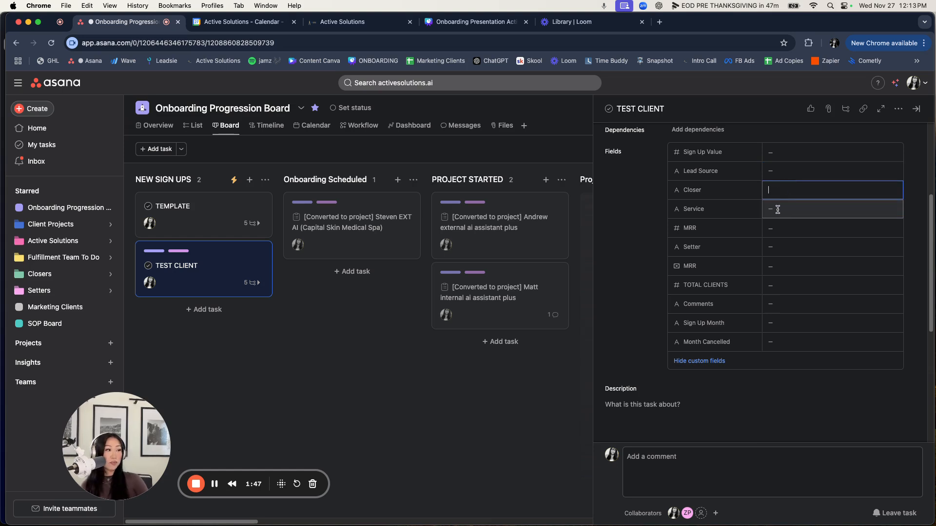
pyautogui.click(779, 209)
pyautogui.click(785, 229)
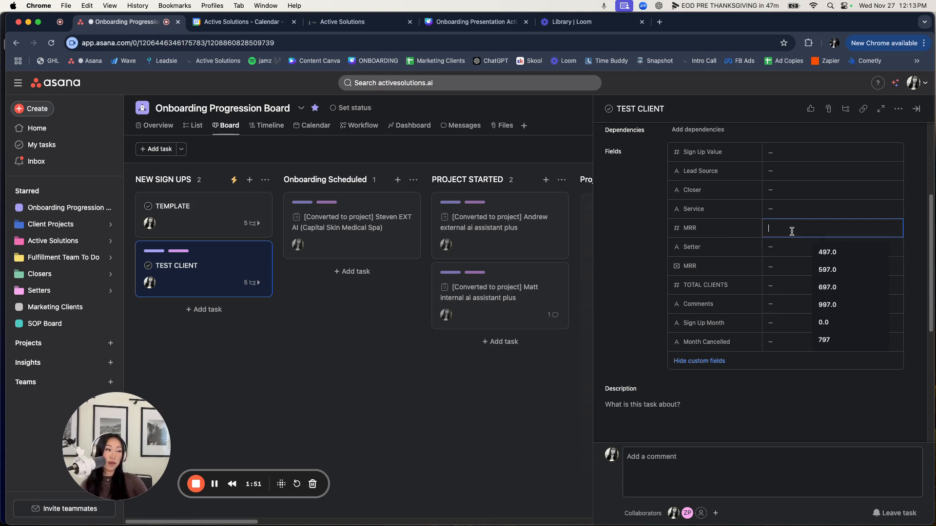
pyautogui.click(785, 248)
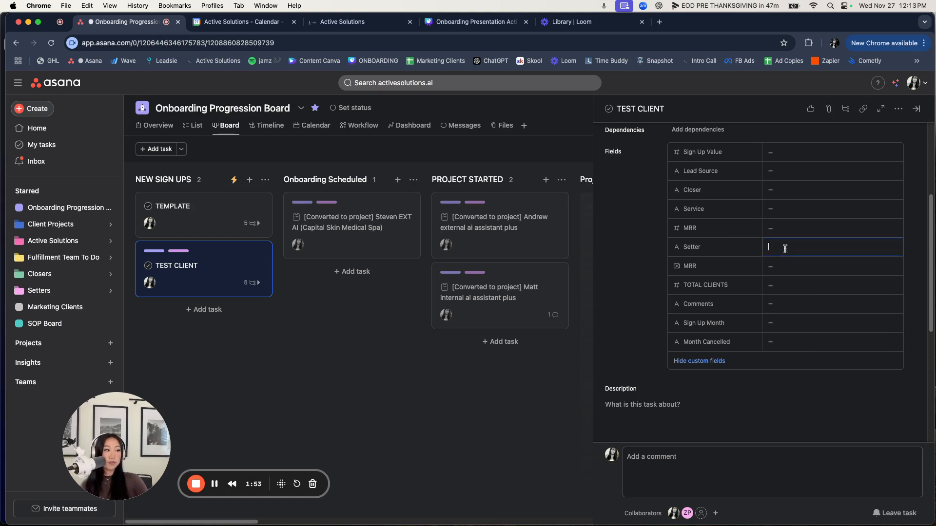
# Set the TEST CLIENT task's TOTAL CLIENTS field to 1 and look over the remaining fields, description and subtasks.
pyautogui.click(779, 288)
pyautogui.click(820, 309)
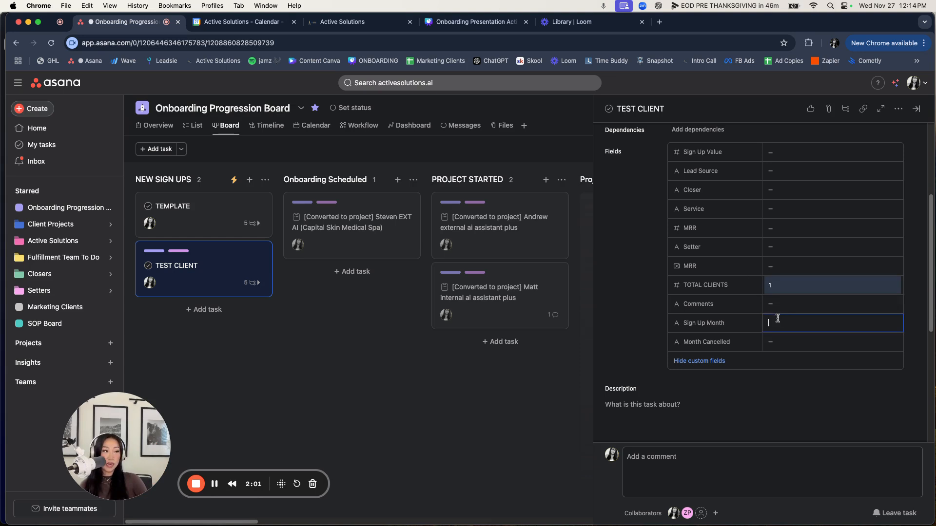
pyautogui.click(789, 342)
pyautogui.scroll(2, 785, 293)
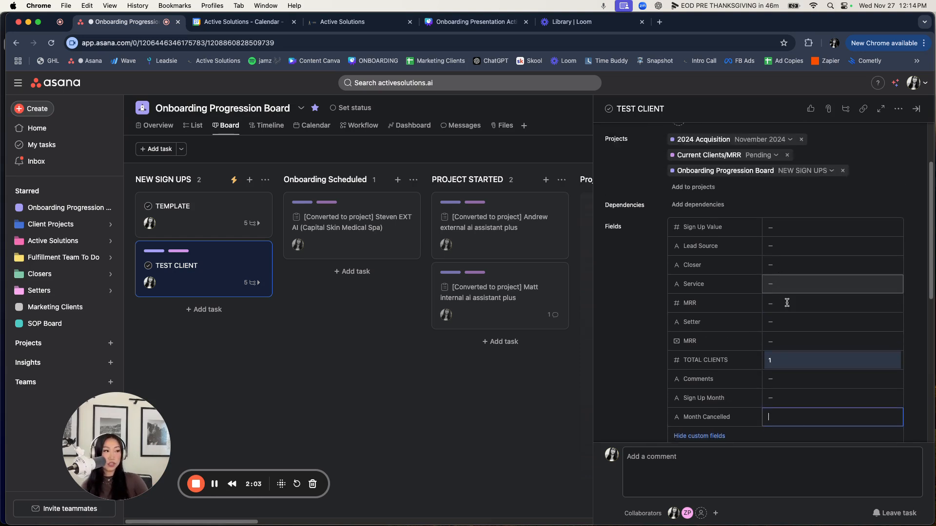
pyautogui.scroll(-5, 780, 332)
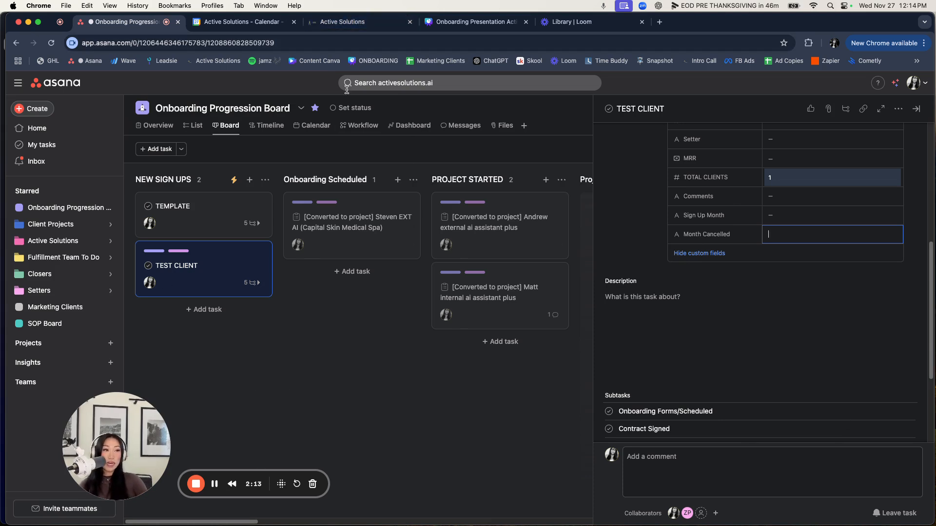
# Glance at the Client Pipeline in HighLevel, return to Asana and review the onboarding answers in the "internal ai assistant plus" task under PROJECT STARTED.
pyautogui.click(348, 23)
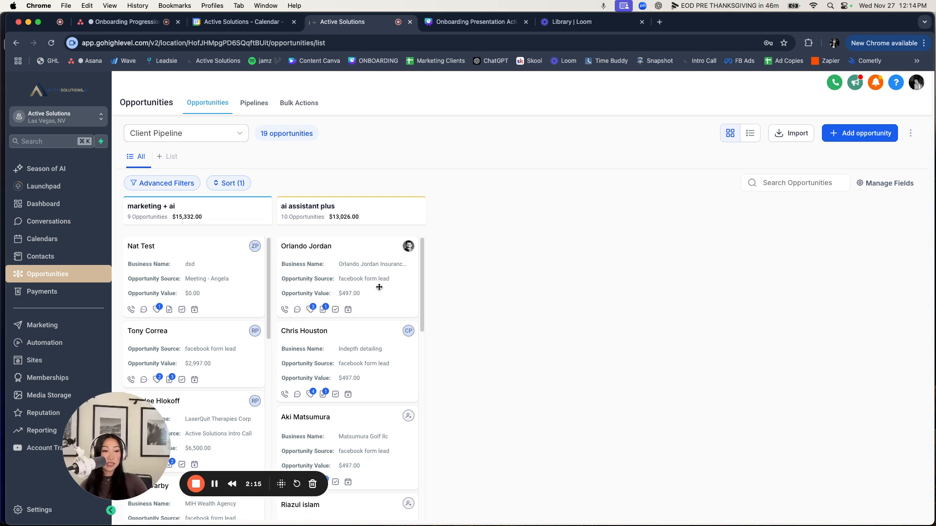
pyautogui.click(128, 22)
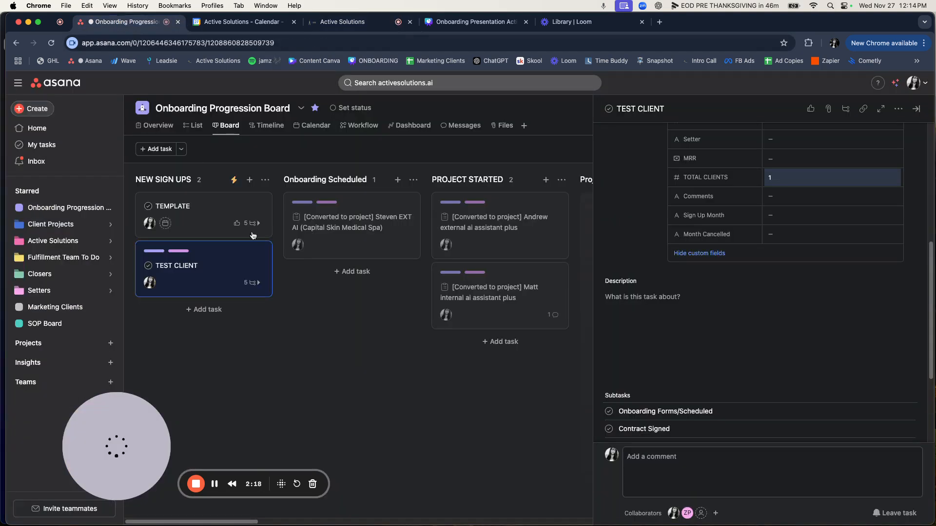
pyautogui.click(483, 294)
pyautogui.scroll(-10, 749, 312)
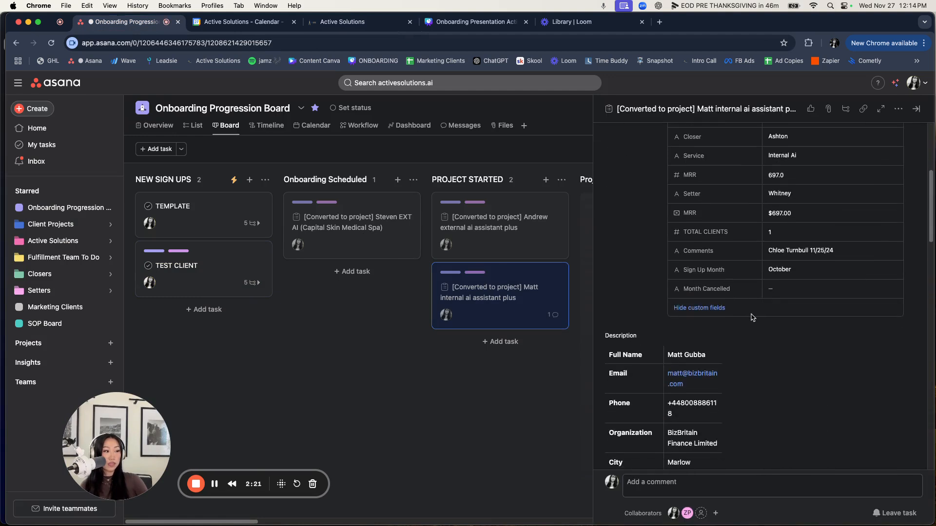
pyautogui.scroll(-10, 700, 312)
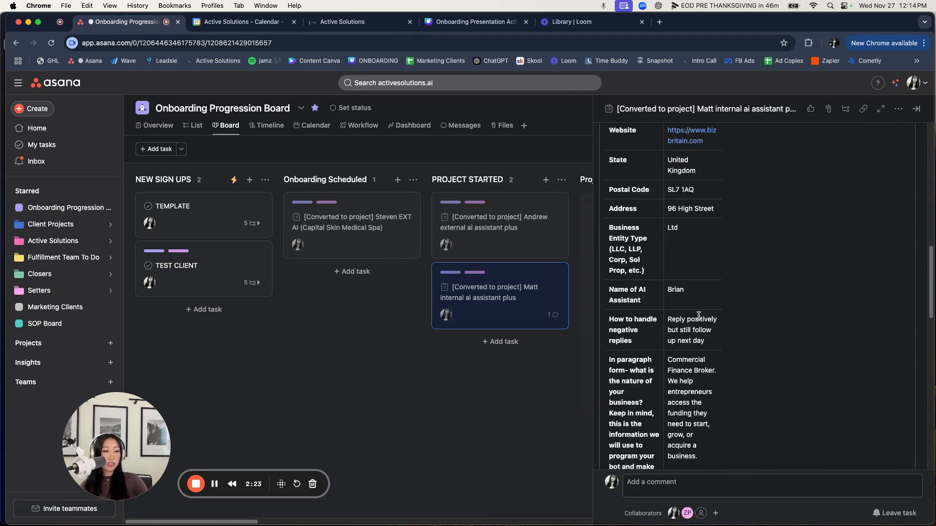
pyautogui.scroll(-10, 698, 317)
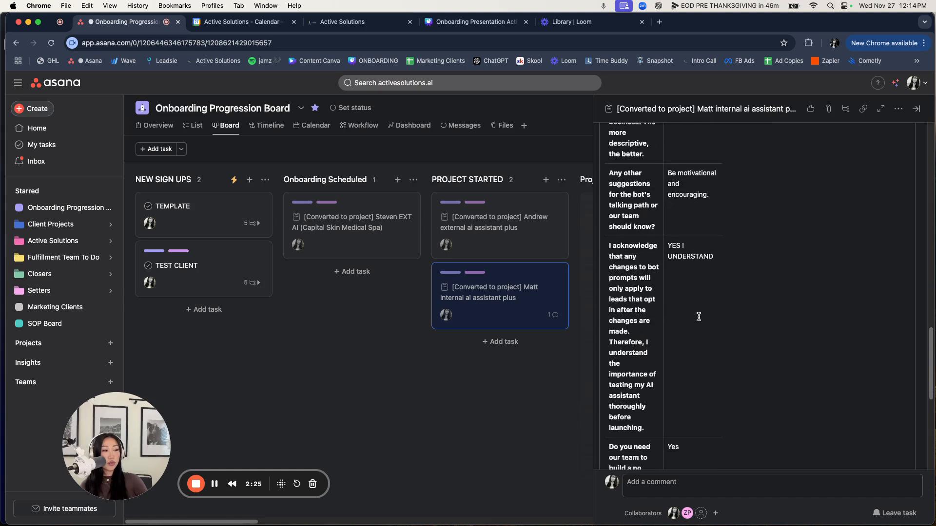
pyautogui.scroll(2, 700, 318)
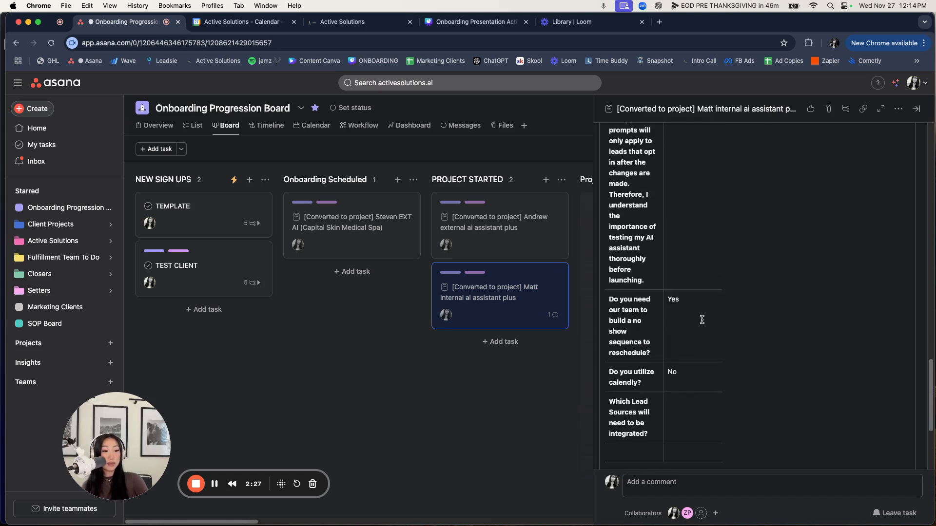
pyautogui.scroll(10, 717, 291)
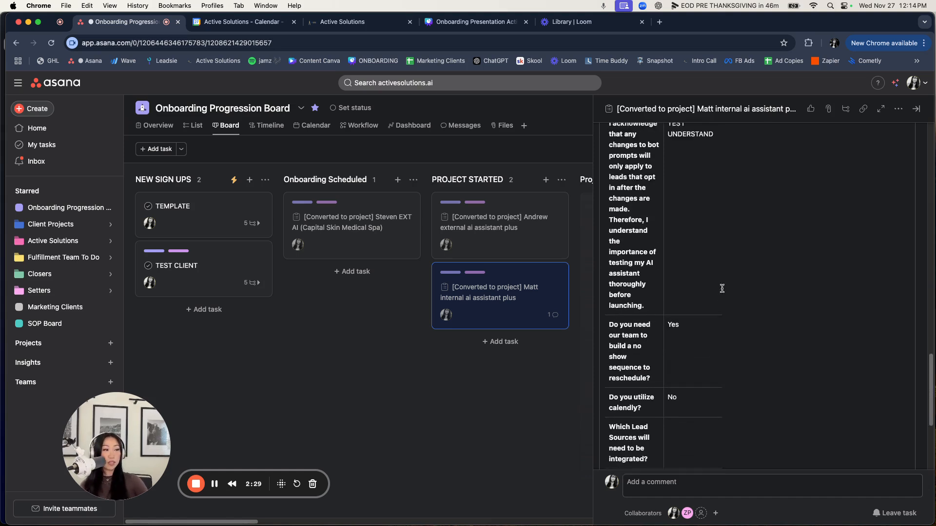
pyautogui.scroll(10, 744, 290)
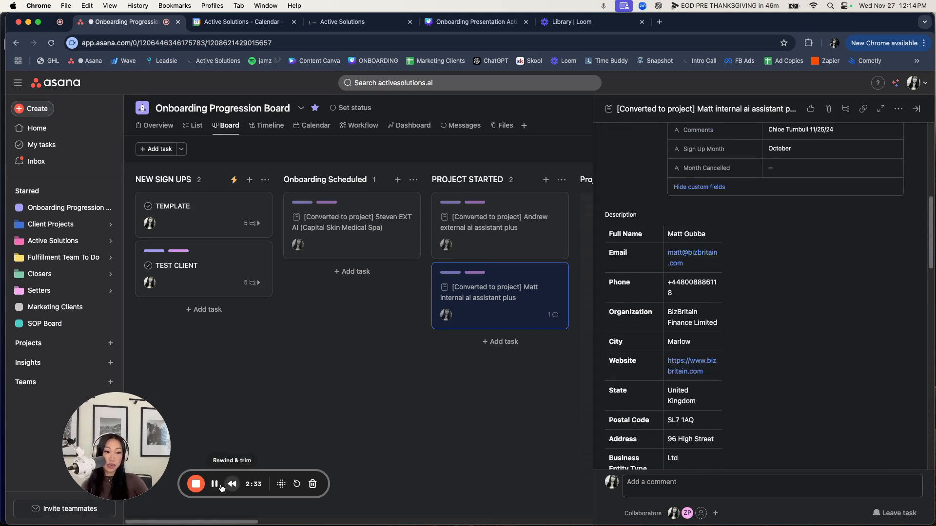
# Reopen the "internal ai assistant plus" task, look over the business details in its description, and close it.
pyautogui.press('Escape')
pyautogui.click(502, 296)
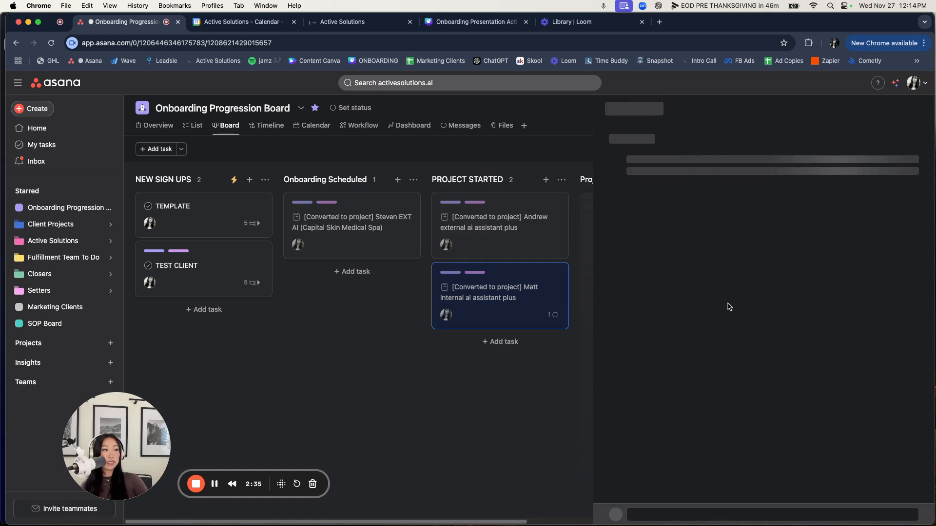
pyautogui.scroll(-10, 745, 322)
pyautogui.scroll(-4, 751, 302)
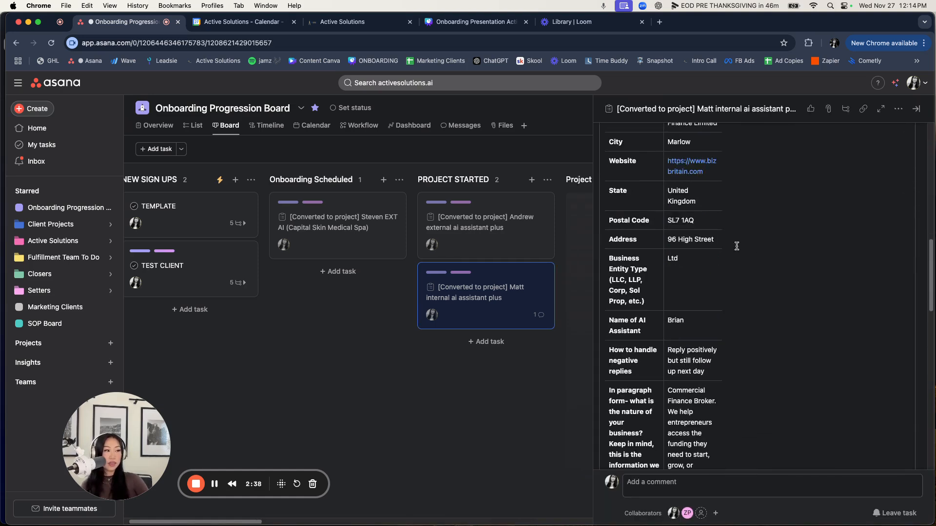
pyautogui.click(550, 420)
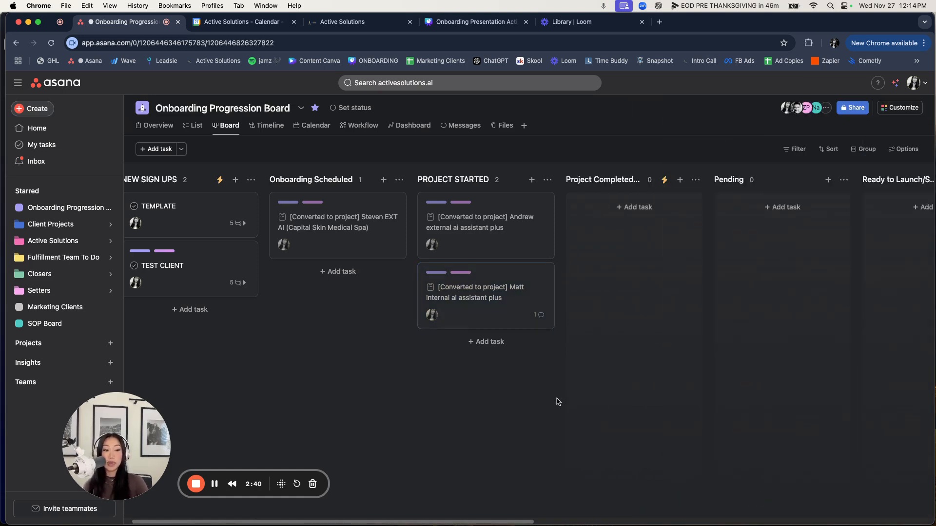
# Switch to HighLevel, browse the list of sub-accounts, and close the list without changing accounts.
pyautogui.click(351, 22)
pyautogui.click(82, 123)
pyautogui.scroll(-10, 195, 244)
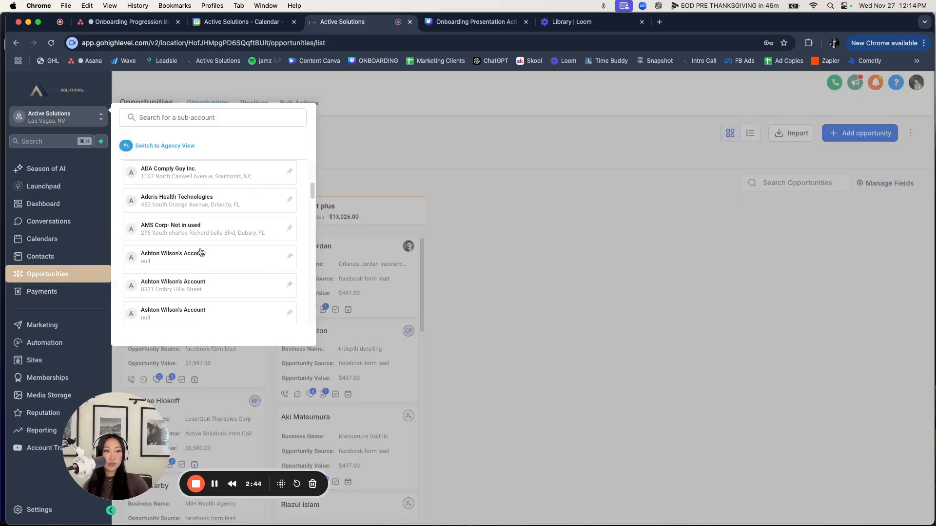
pyautogui.click(433, 153)
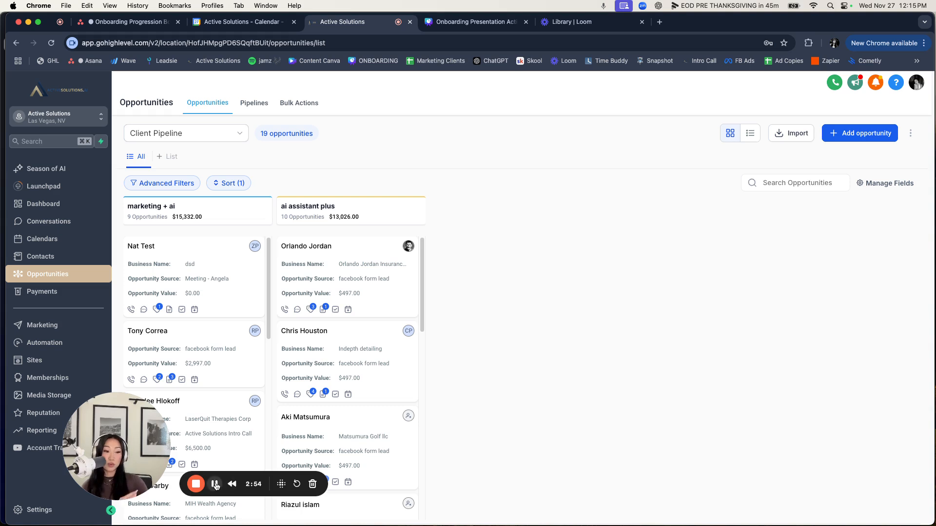
pyautogui.click(216, 486)
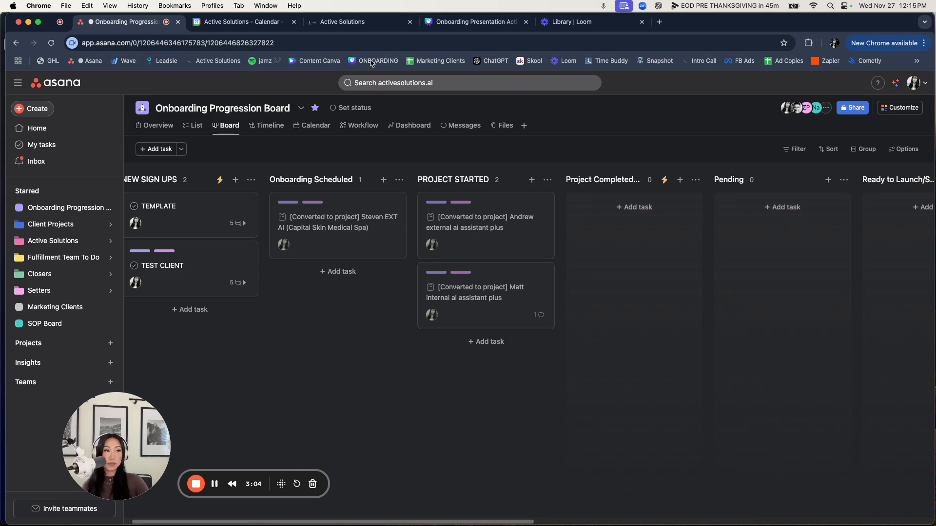
# Switch back to HighLevel and check the pipeline choices for the opportunities board, keeping Client Pipeline.
pyautogui.click(359, 22)
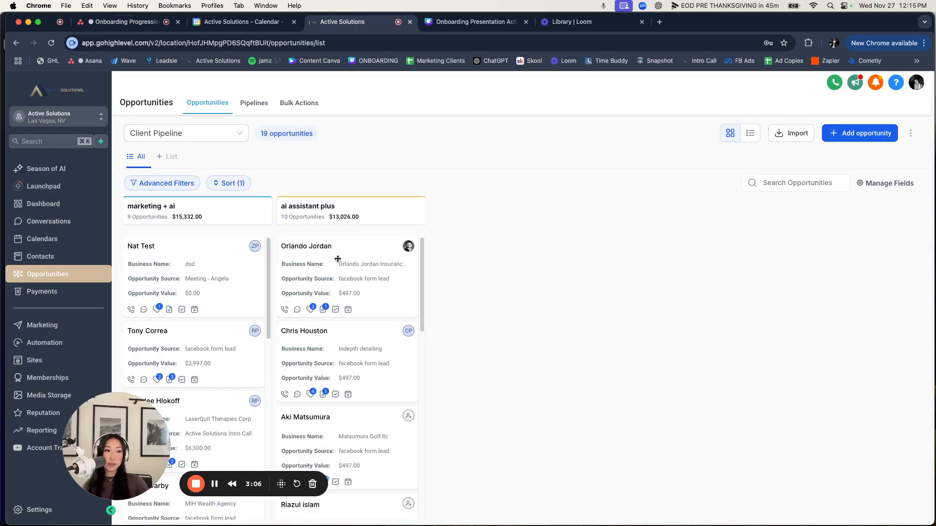
pyautogui.click(168, 134)
pyautogui.click(176, 276)
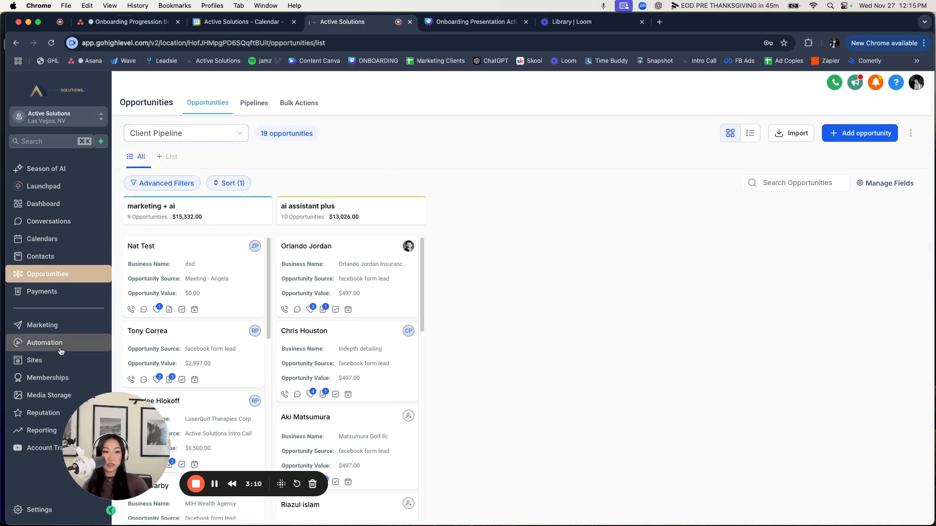
# Switch to Asana and move the TEST CLIENT task from NEW SIGN UPS to the Onboarding Scheduled column.
pyautogui.click(132, 22)
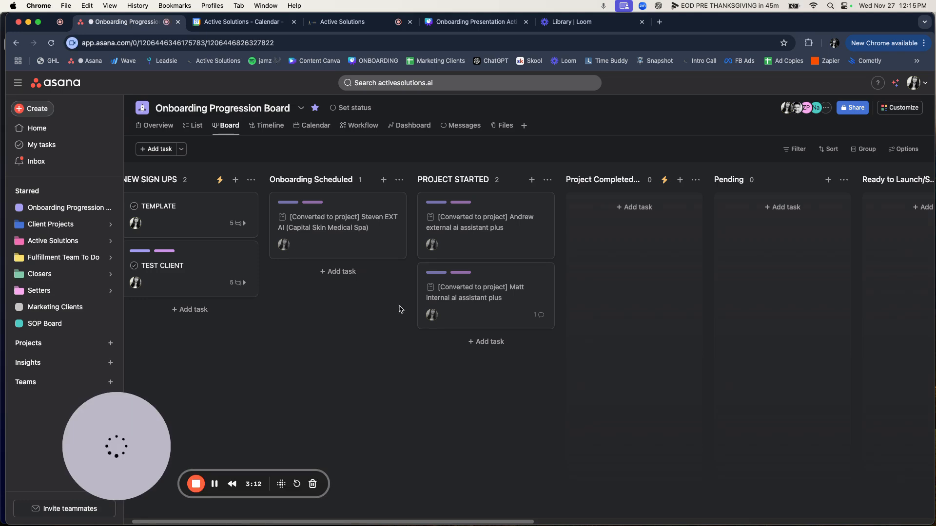
pyautogui.hscroll(-2, 448, 522)
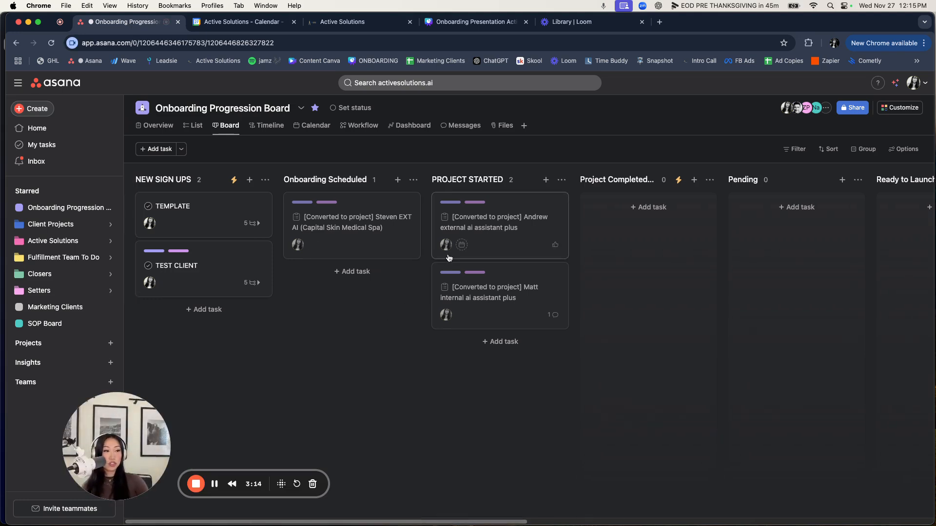
pyautogui.moveTo(175, 270); pyautogui.dragTo(320, 290)
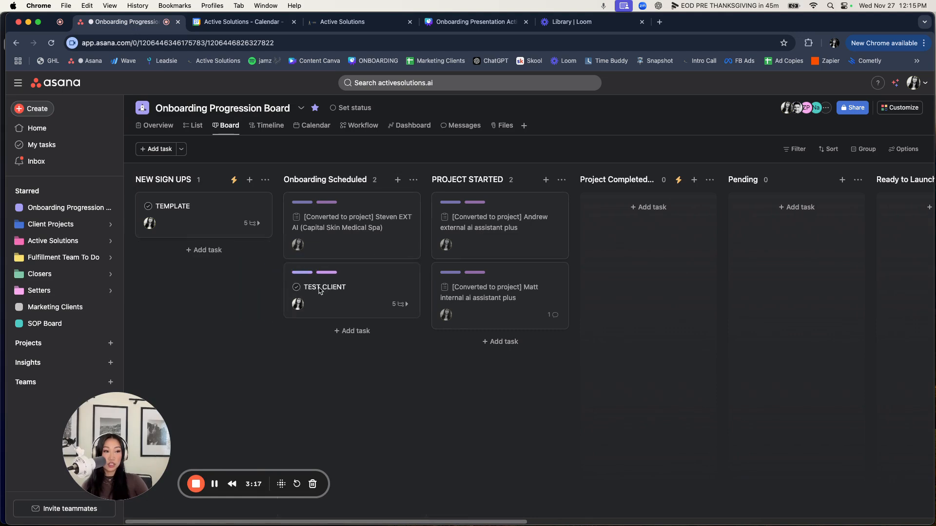
# Open the TEST CLIENT task and start converting it to a project.
pyautogui.rightClick(364, 291)
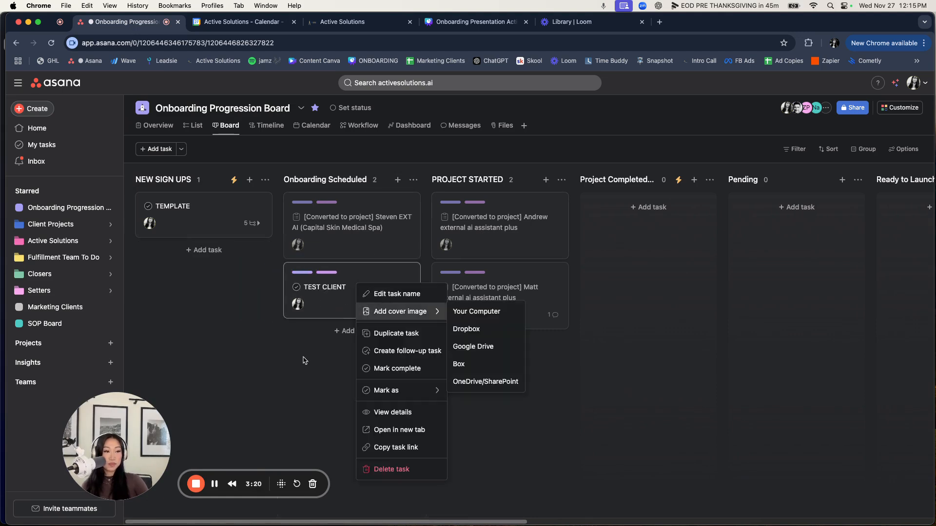
pyautogui.press('Escape')
pyautogui.click(340, 296)
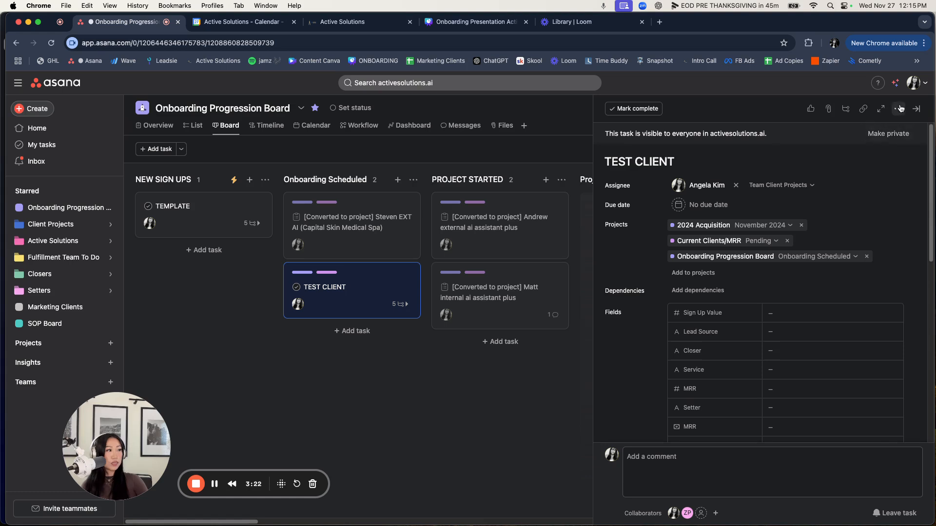
pyautogui.click(898, 109)
pyautogui.moveTo(829, 259)
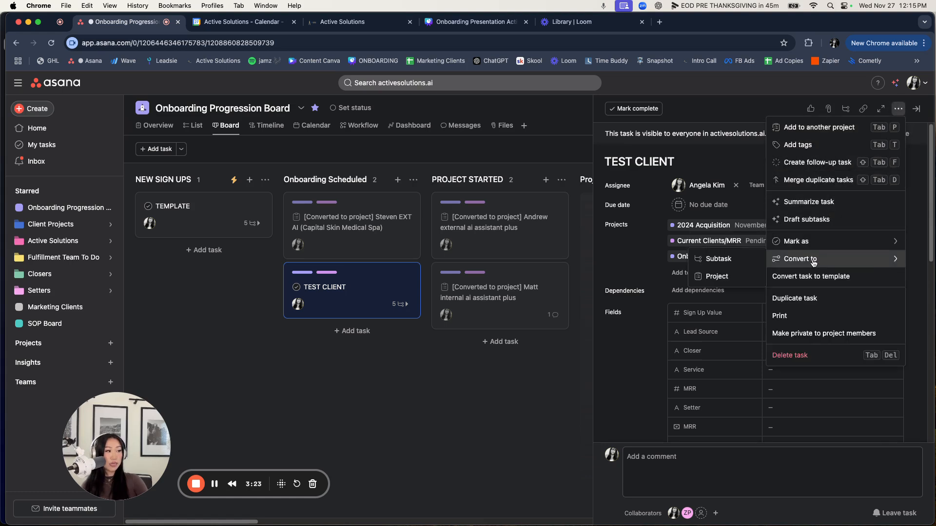
pyautogui.click(735, 281)
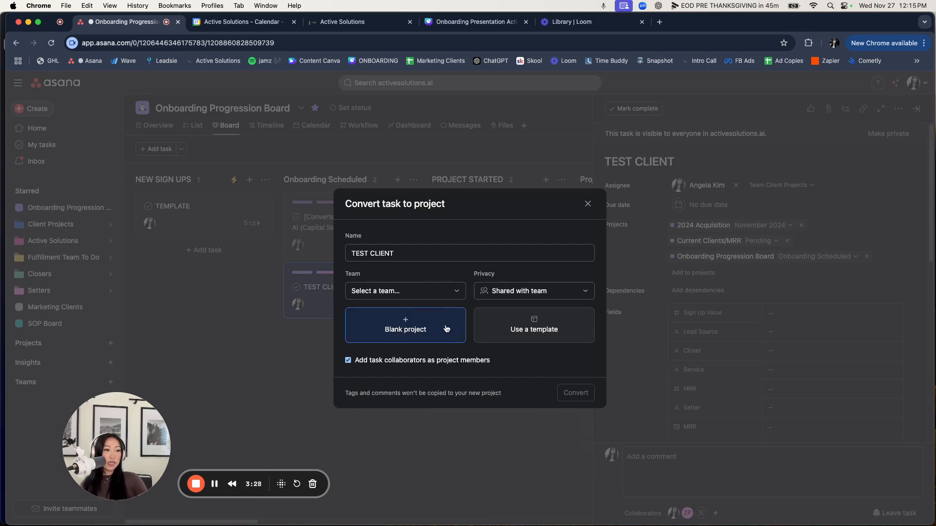
# Set the conversion to use a template for Active Solutions Team, look over the template choices, and close the dialog and task without converting.
pyautogui.click(516, 325)
pyautogui.click(436, 252)
pyautogui.click(424, 293)
pyautogui.click(416, 315)
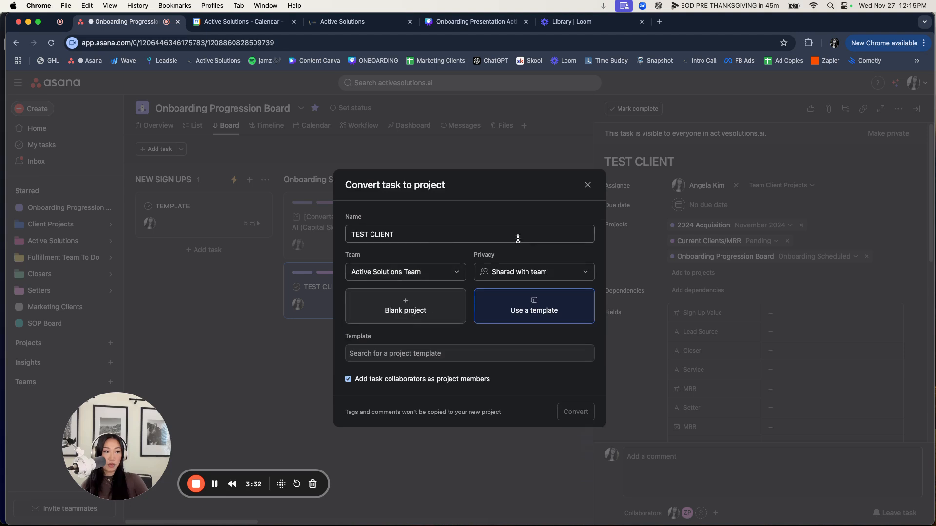
pyautogui.click(441, 354)
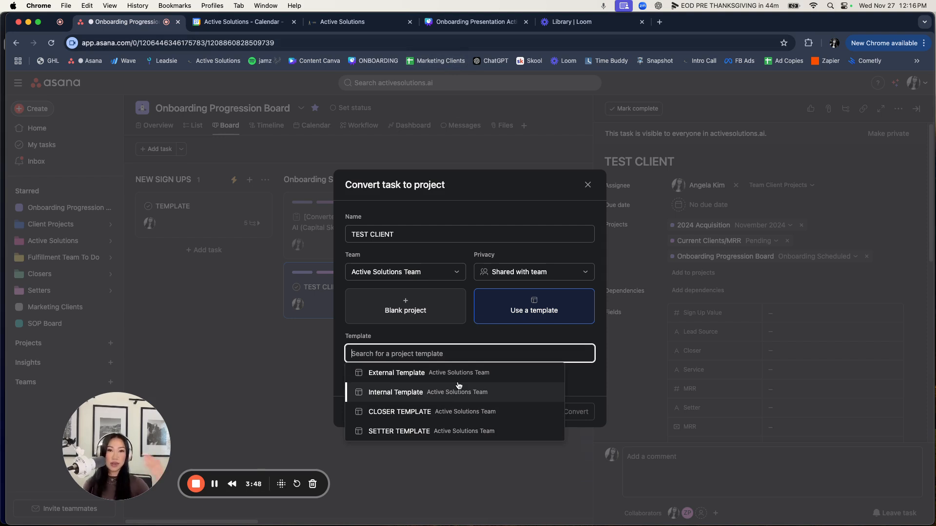
pyautogui.click(587, 185)
pyautogui.click(420, 396)
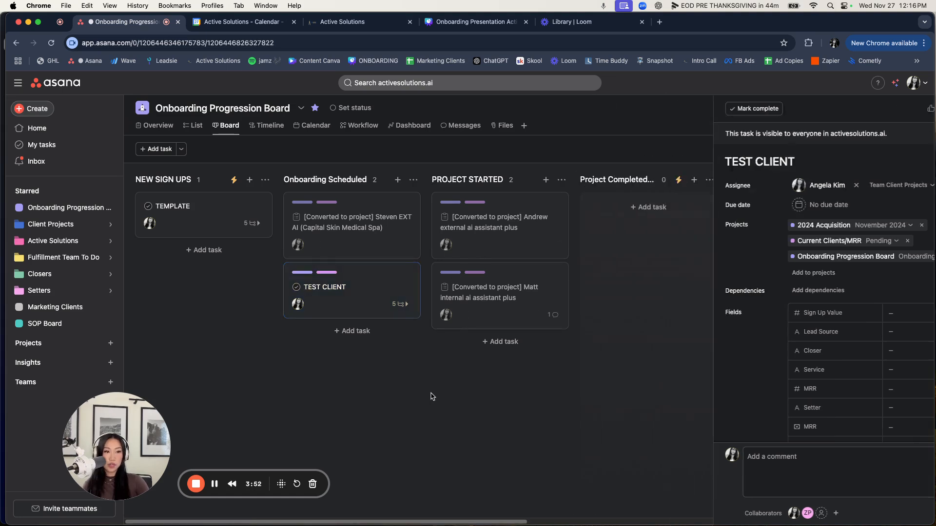
# Review the Client Projects portfolio, open the BizBritain Finance Reactivation AI project, and look over its task sections.
pyautogui.click(73, 224)
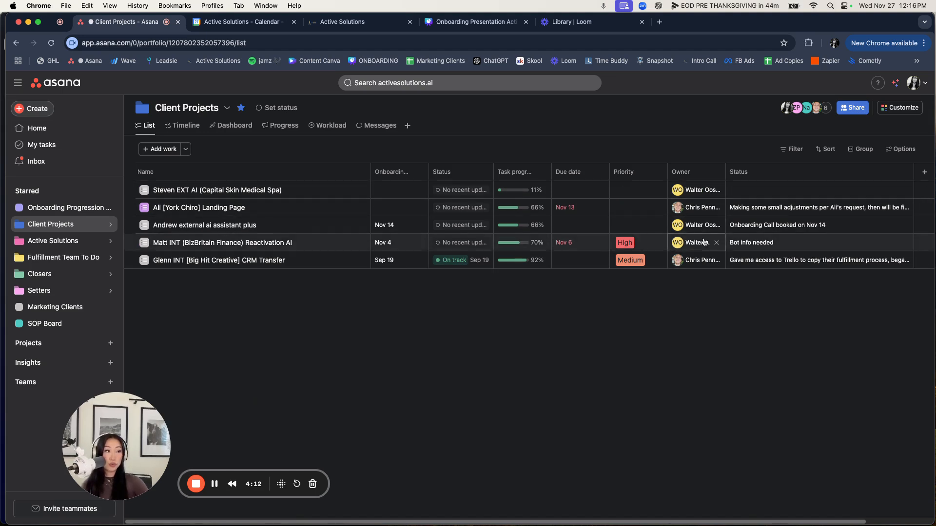
pyautogui.moveTo(702, 260)
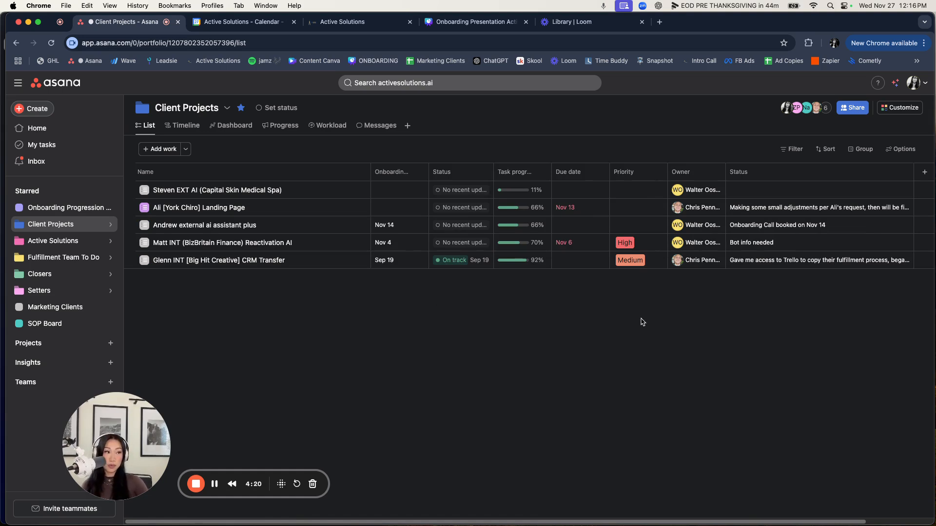
pyautogui.click(316, 247)
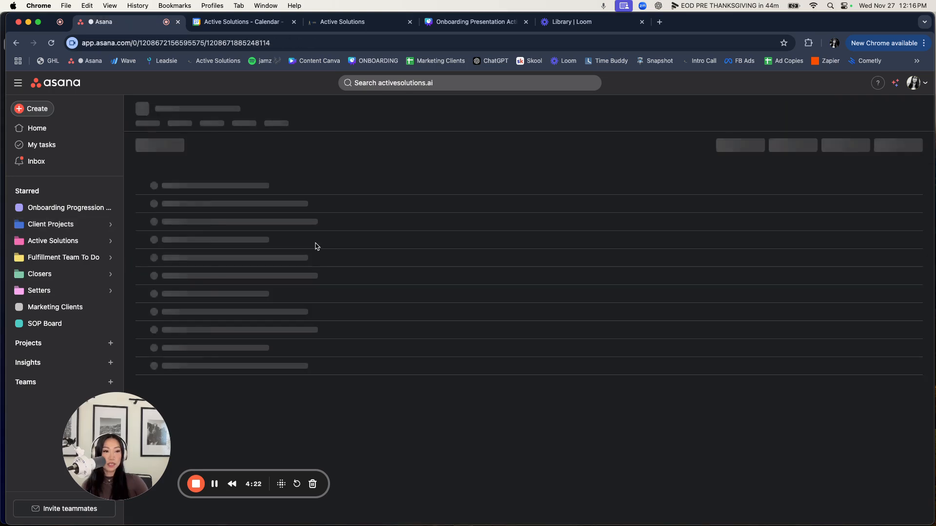
pyautogui.scroll(-15, 411, 317)
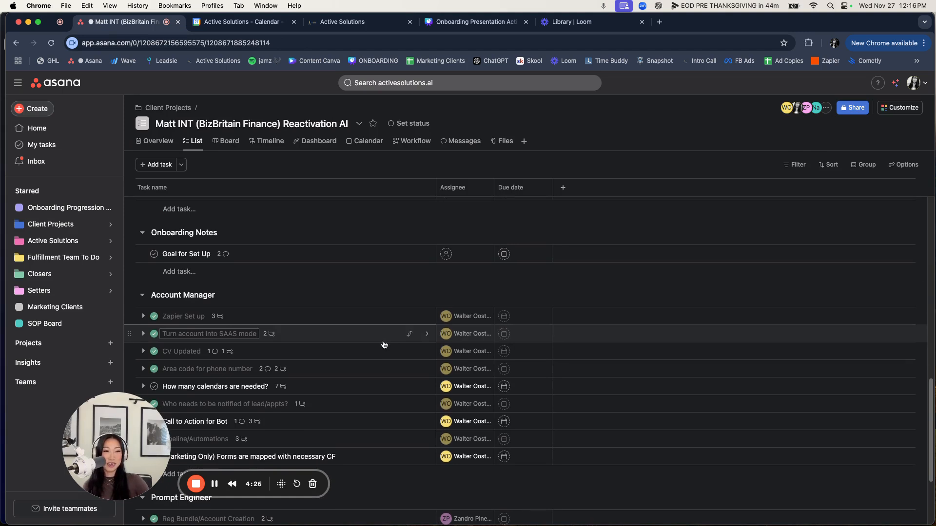
pyautogui.scroll(-2, 384, 344)
pyautogui.scroll(3, 384, 344)
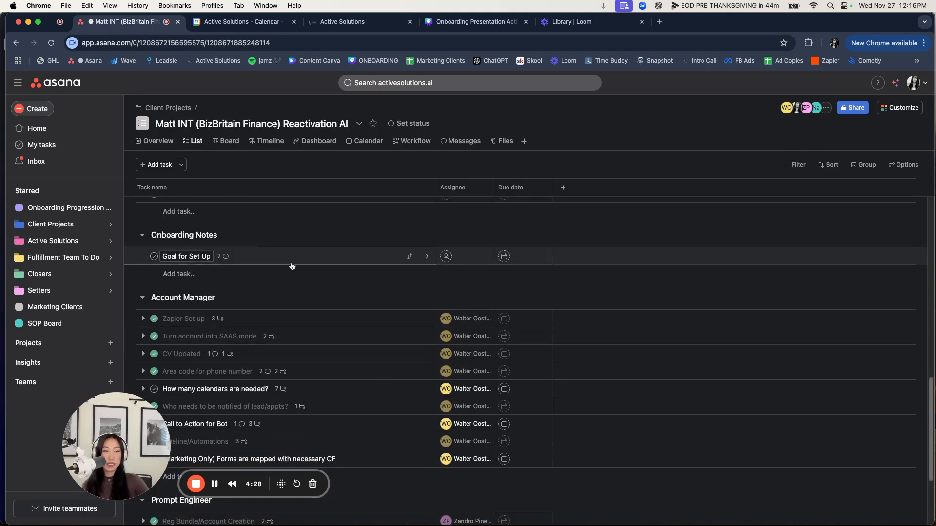
# Open the Goal for Set Up task, review its description and the flowchart image in its comments, and close it.
pyautogui.click(252, 263)
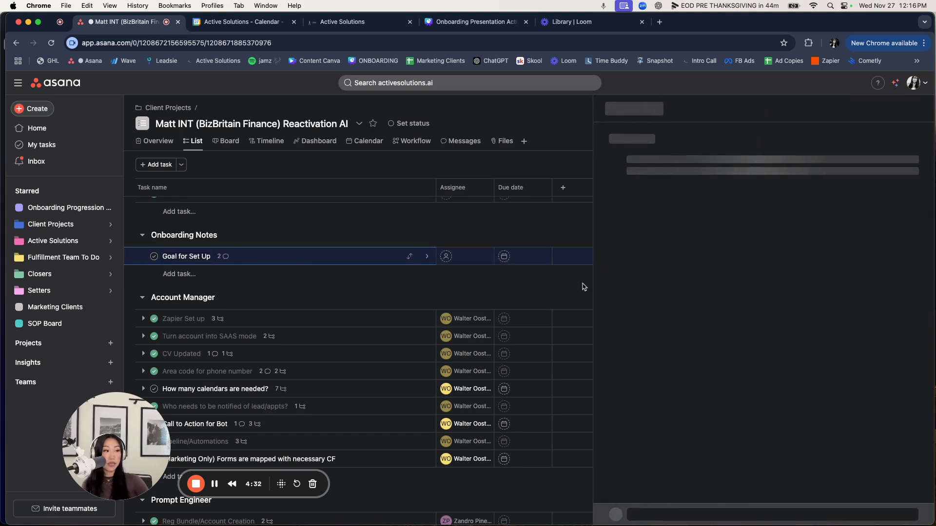
pyautogui.scroll(-1, 716, 320)
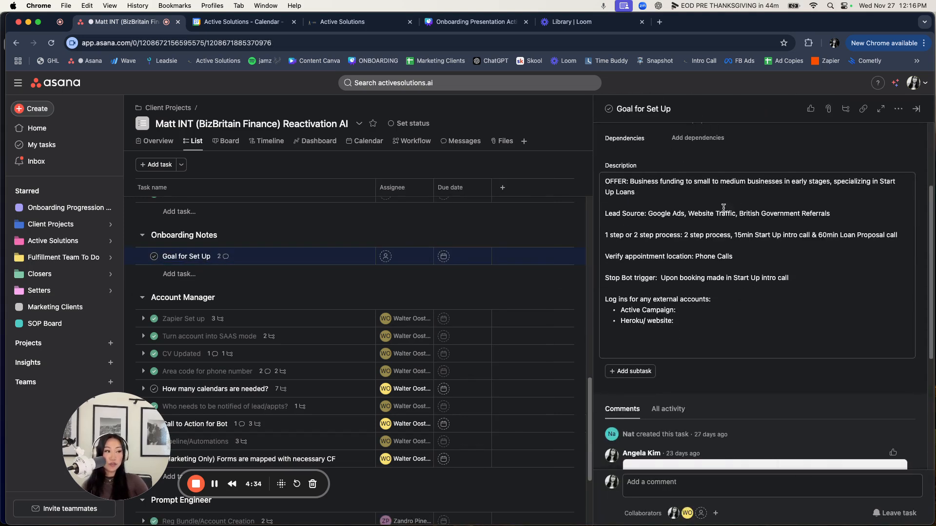
pyautogui.scroll(-5, 743, 202)
pyautogui.click(740, 296)
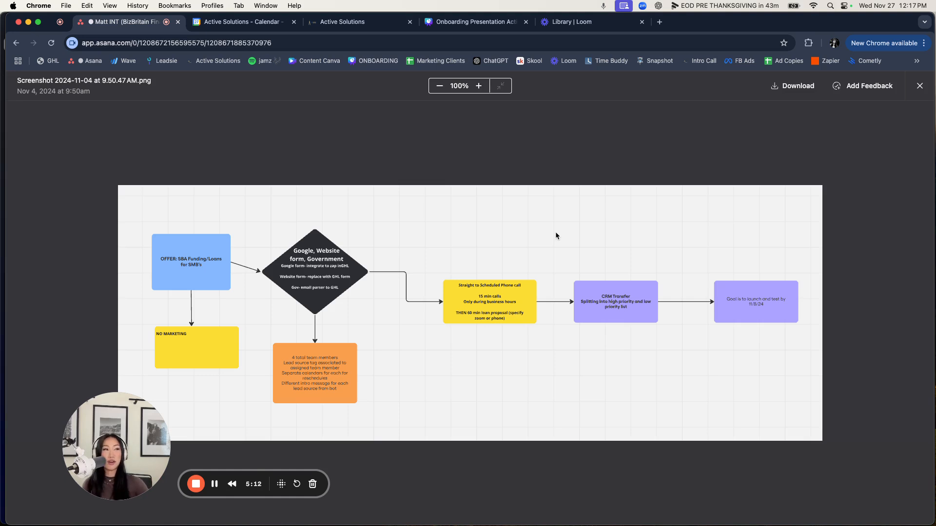
pyautogui.click(433, 173)
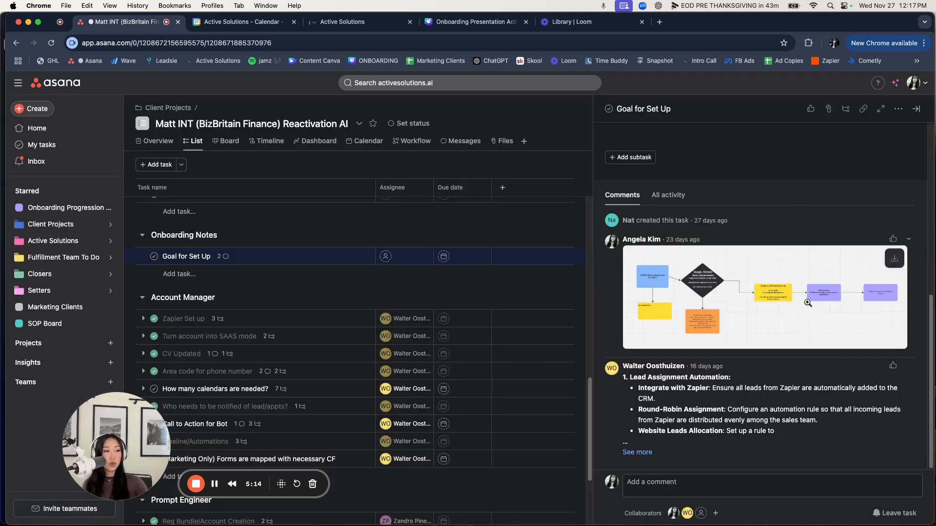
pyautogui.click(532, 111)
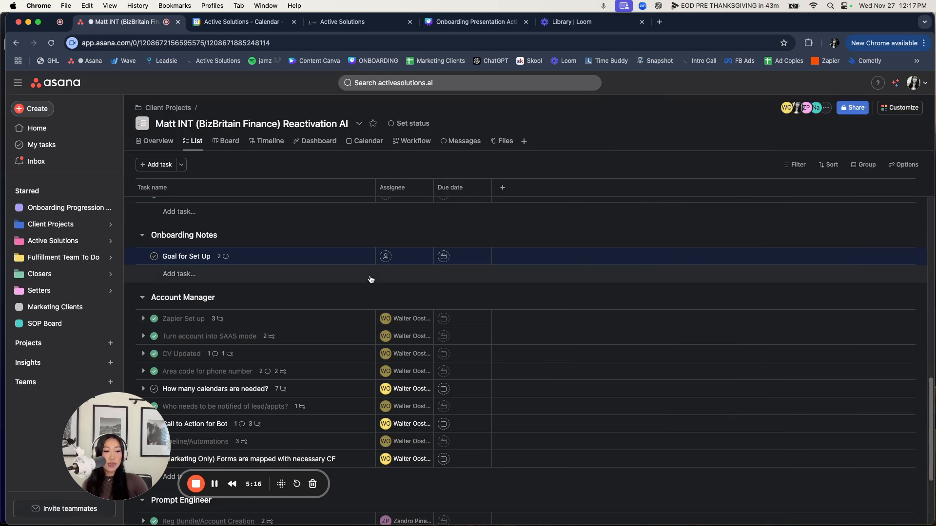
# Look over the Account Manager tasks and examine the subtasks of Zapier Set up, closing the task when done.
pyautogui.scroll(-1, 326, 286)
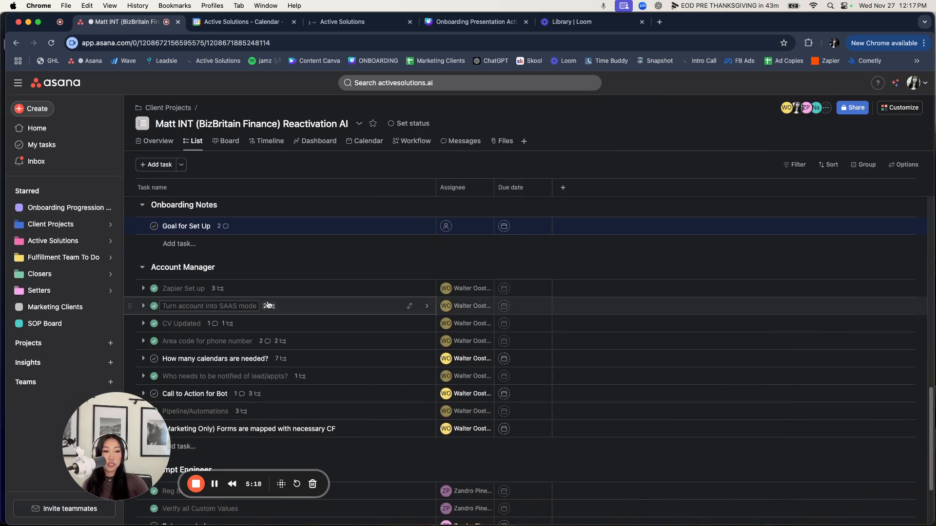
pyautogui.scroll(-3, 273, 293)
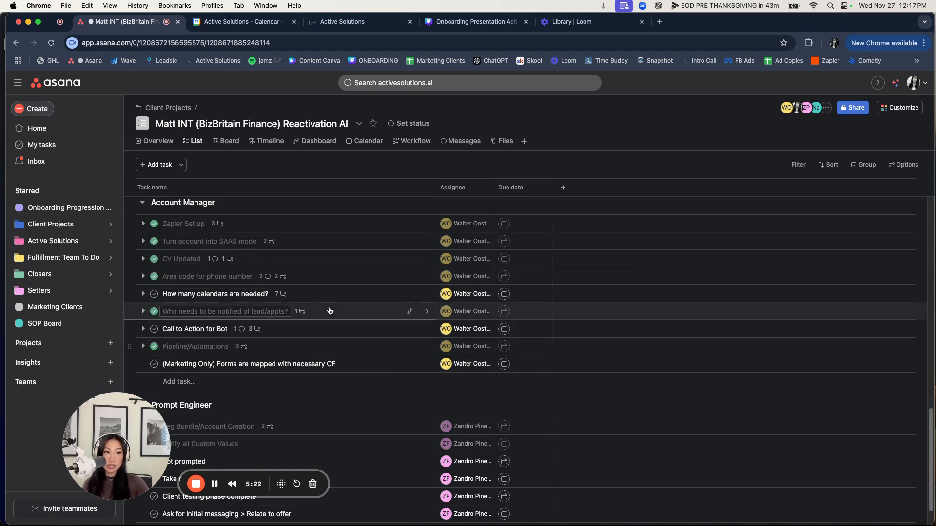
pyautogui.click(325, 225)
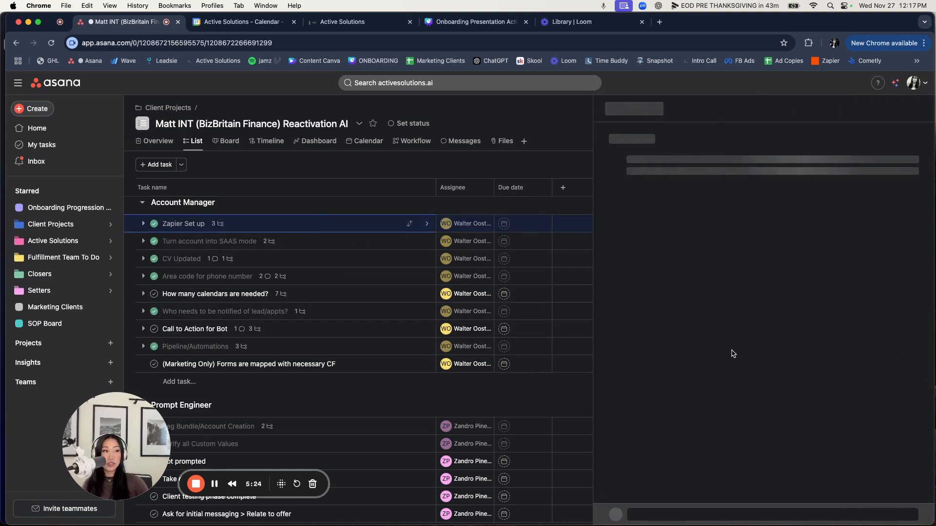
pyautogui.scroll(-3, 711, 331)
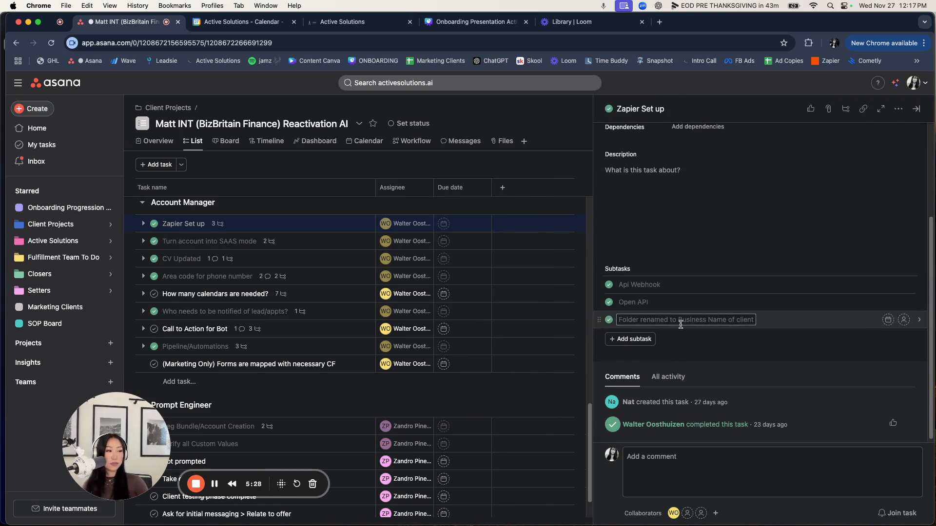
pyautogui.click(360, 163)
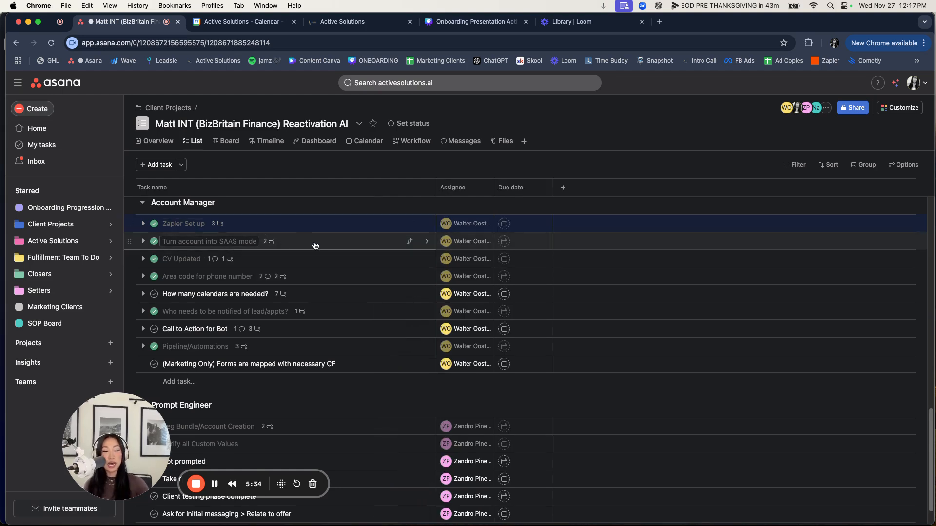
# Open the CV Updated task, check its subtask, and close it.
pyautogui.click(305, 259)
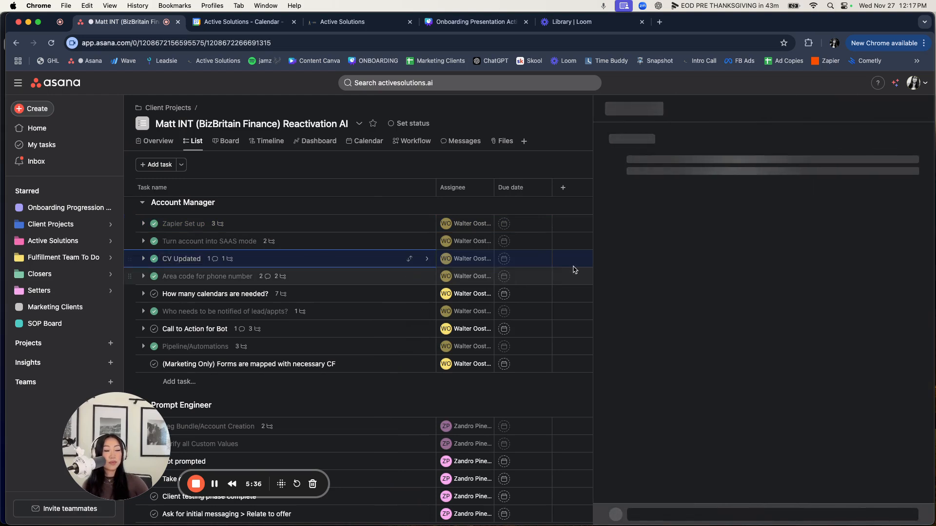
pyautogui.scroll(-3, 763, 305)
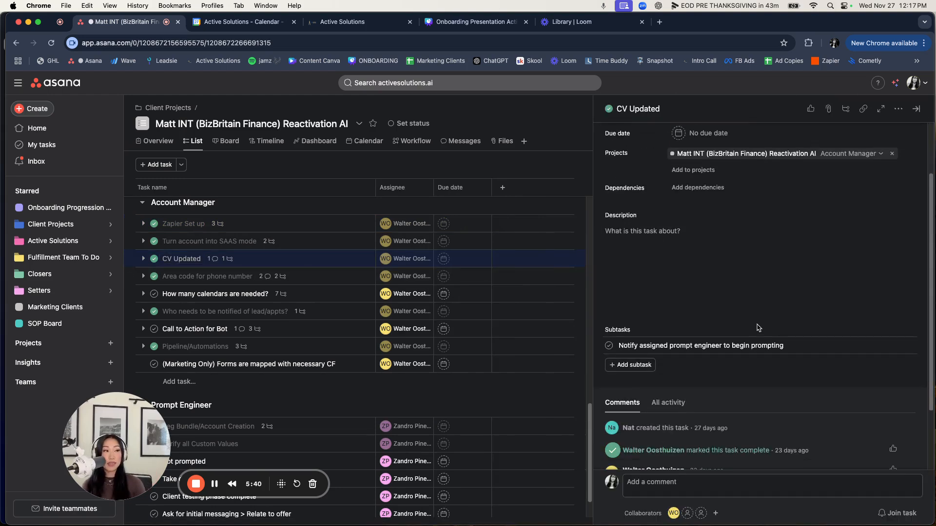
pyautogui.press('Escape')
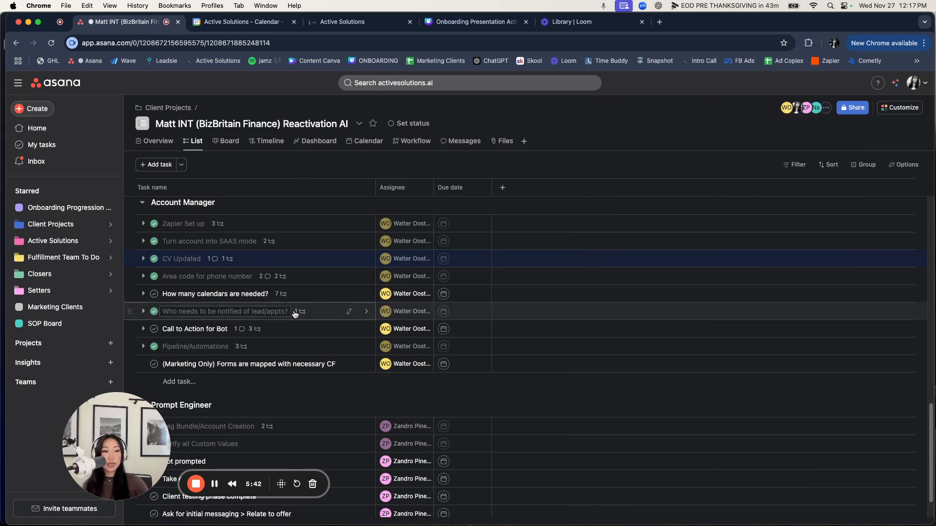
# Open the "How many calendars are needed?" task and examine its subtasks, including the calendar names, without changing them.
pyautogui.click(325, 294)
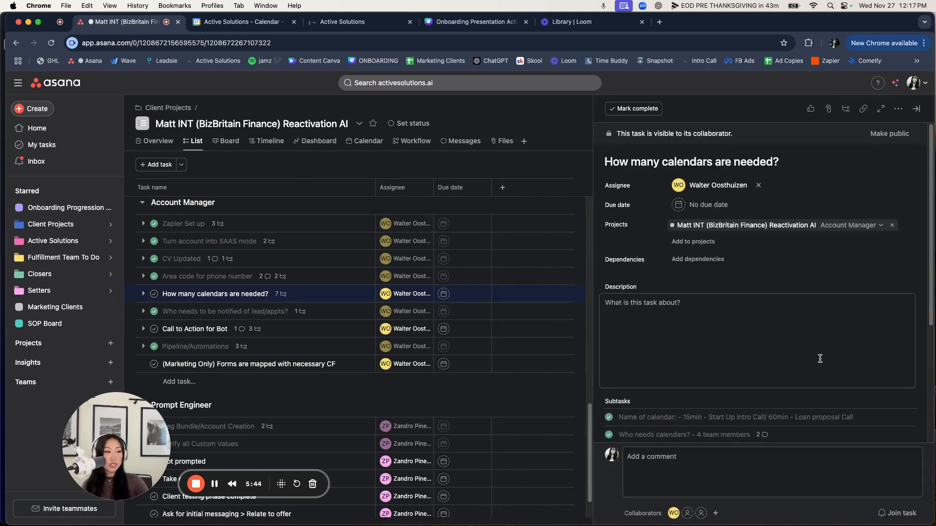
pyautogui.scroll(-3, 809, 355)
pyautogui.scroll(-2, 807, 353)
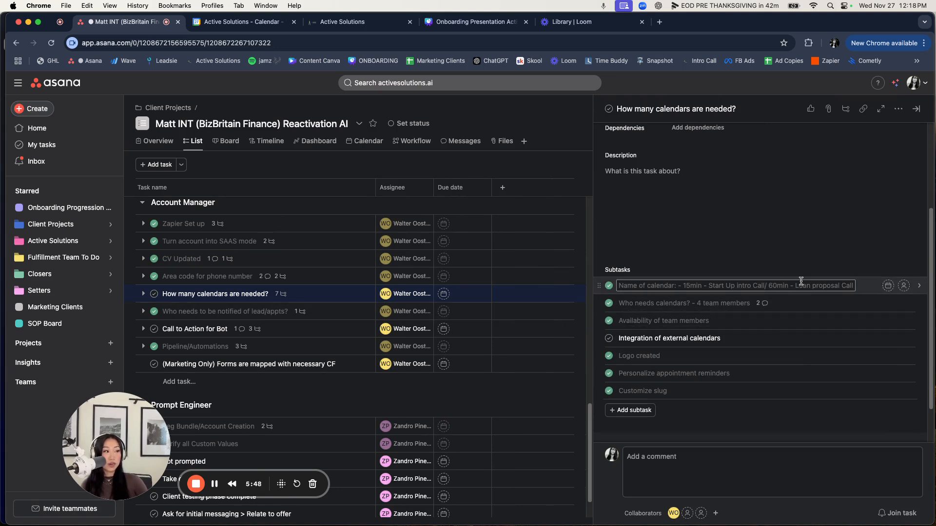
pyautogui.click(686, 287)
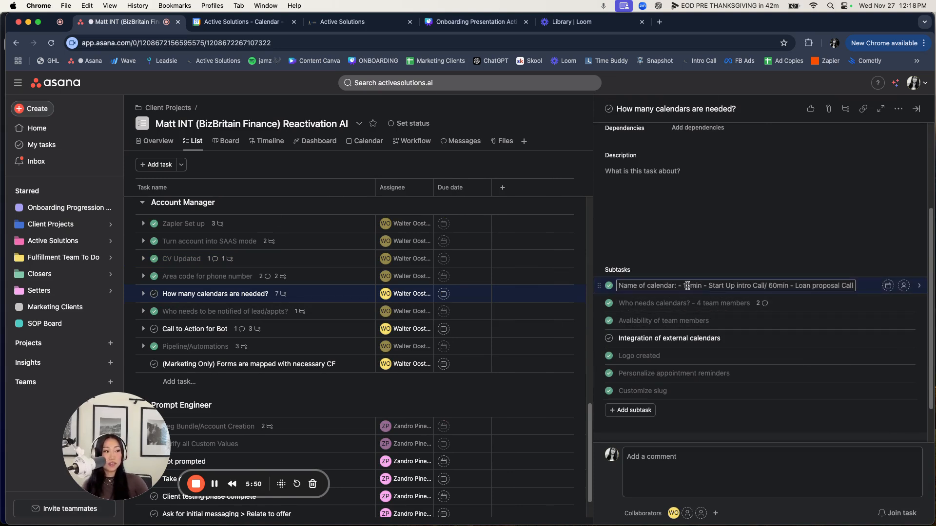
pyautogui.click(705, 285)
pyautogui.write('-')
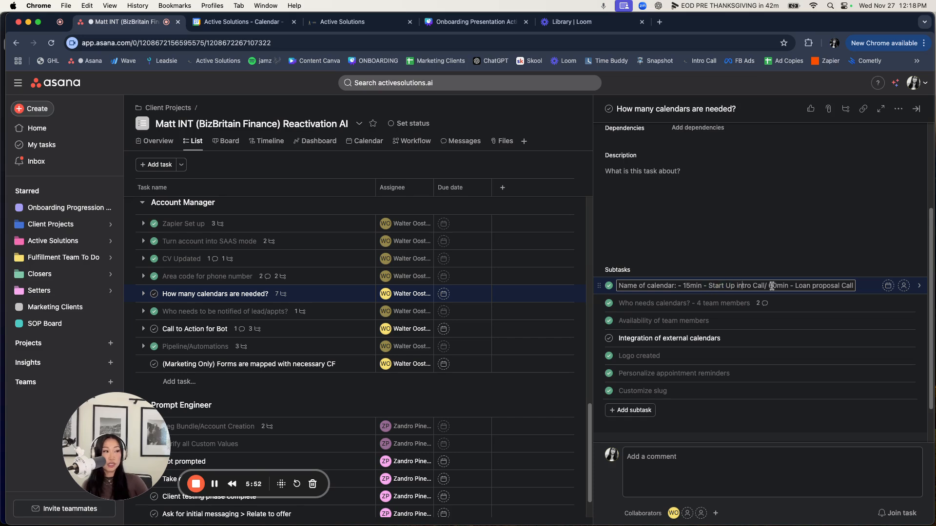
pyautogui.moveTo(771, 286); pyautogui.dragTo(835, 287)
pyautogui.click(838, 286)
pyautogui.click(704, 222)
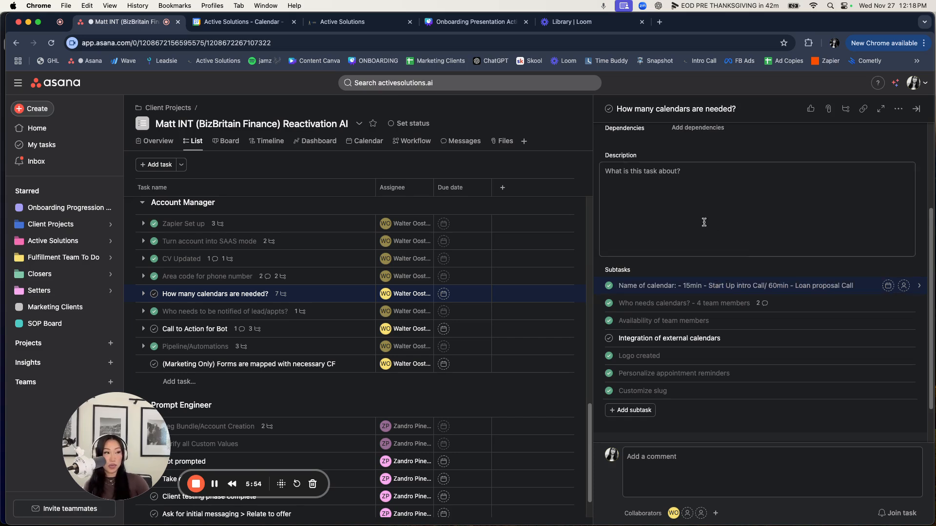
pyautogui.scroll(-10, 407, 241)
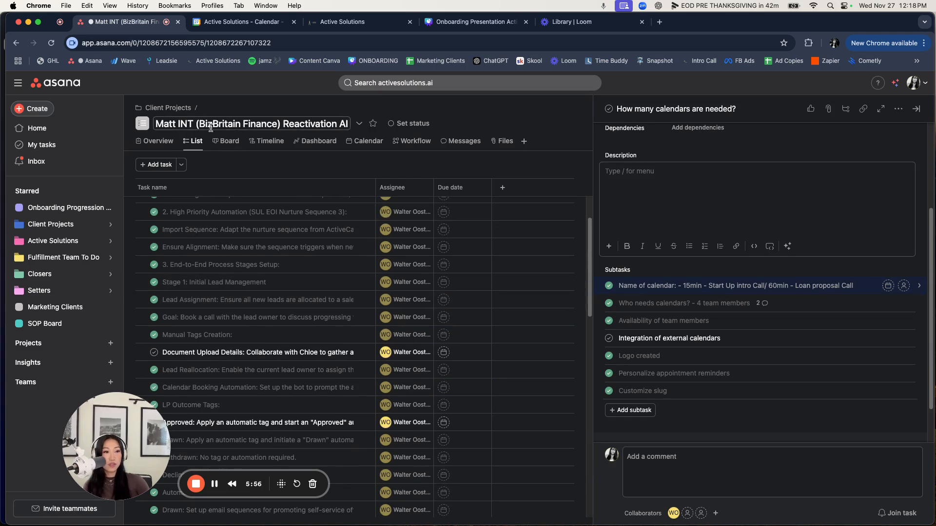
pyautogui.scroll(-5, 293, 312)
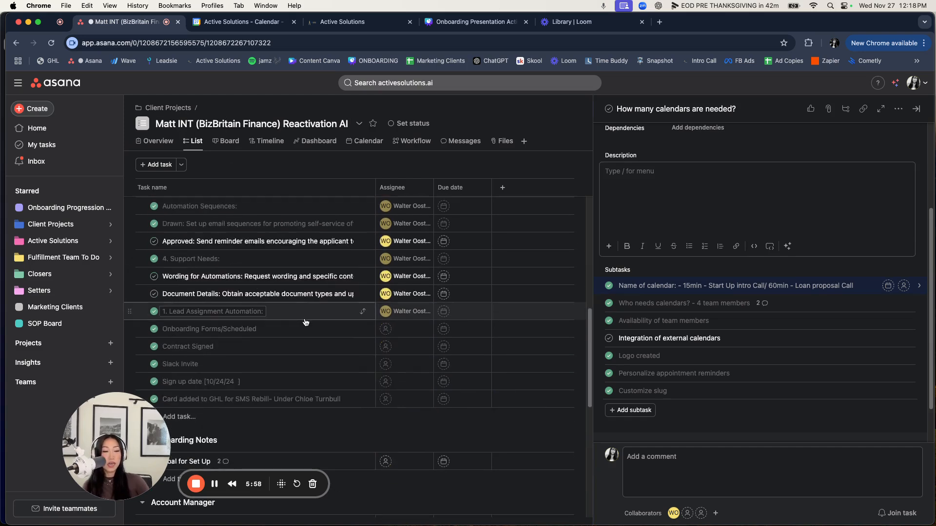
pyautogui.scroll(-2, 716, 317)
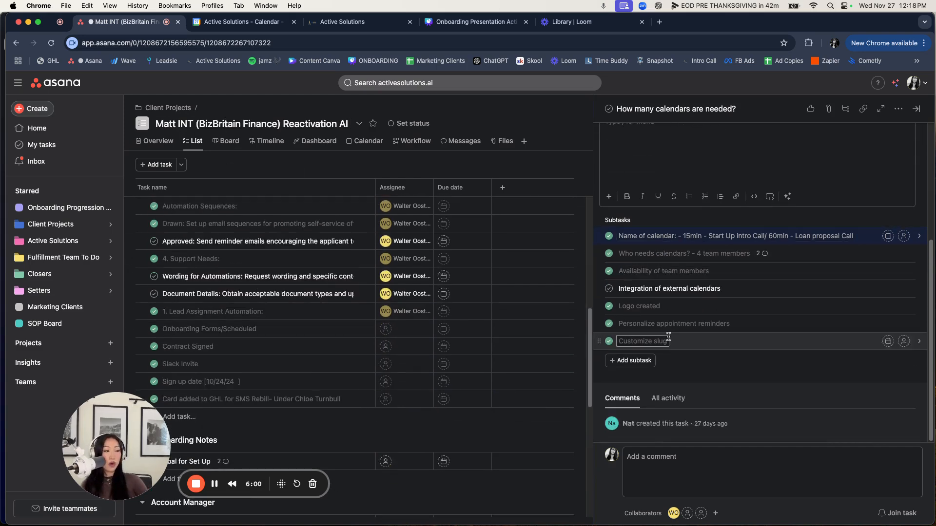
# Open the "Who needs calendars? - 4 team members" subtask, review its details and comments, and close it.
pyautogui.click(770, 253)
pyautogui.scroll(-2, 749, 323)
pyautogui.scroll(-2, 753, 341)
pyautogui.scroll(5, 754, 293)
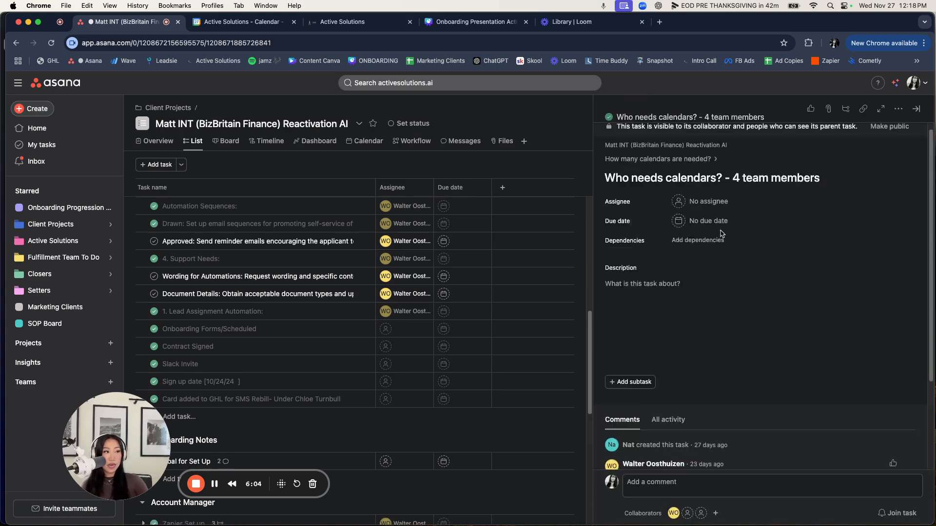
pyautogui.press('Escape')
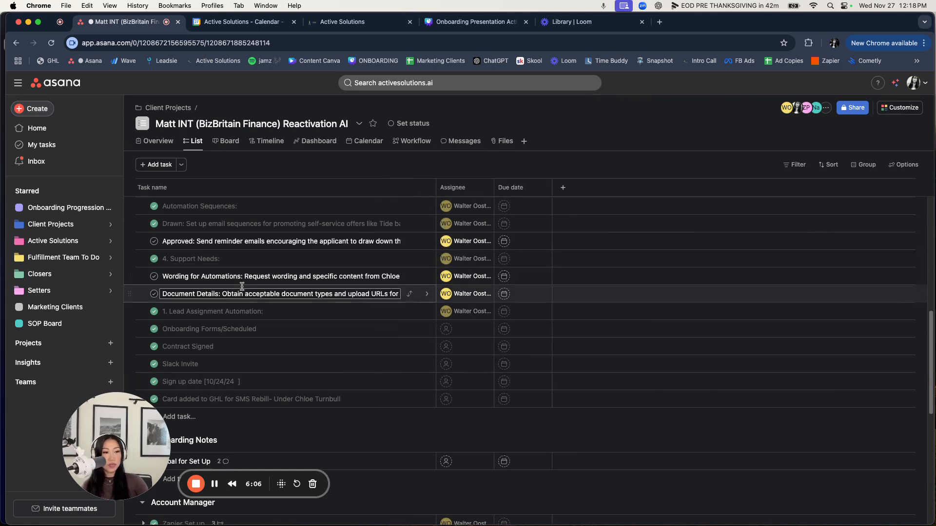
# Look through the client project's completed and open tasks, from the Zapier integration and automation tasks down to the Account Manager and Prompt Engineer sections.
pyautogui.scroll(-2, 243, 282)
pyautogui.scroll(-2, 318, 267)
pyautogui.scroll(3, 302, 271)
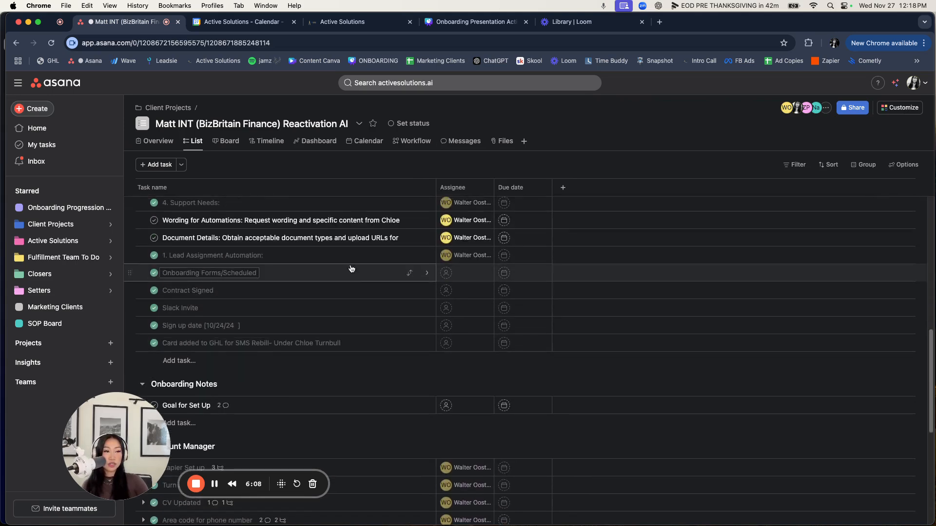
pyautogui.scroll(6, 293, 276)
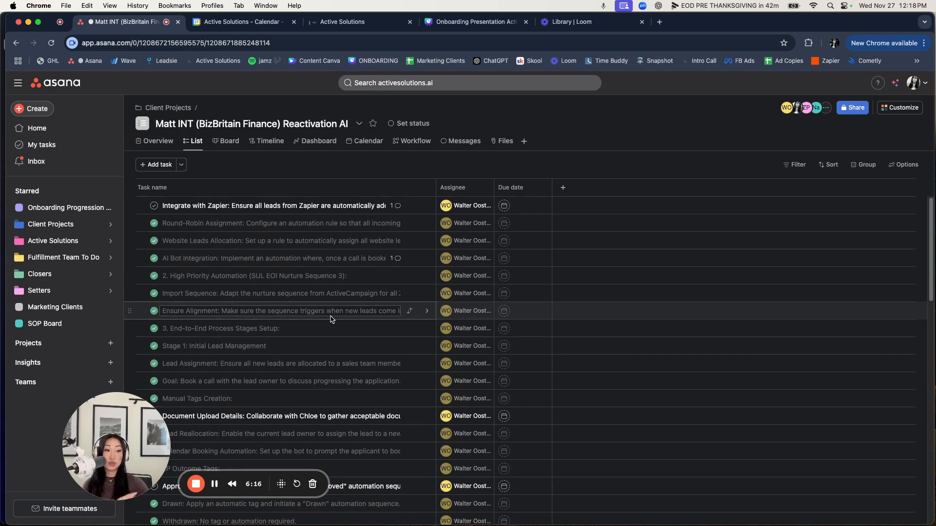
pyautogui.scroll(-4, 341, 326)
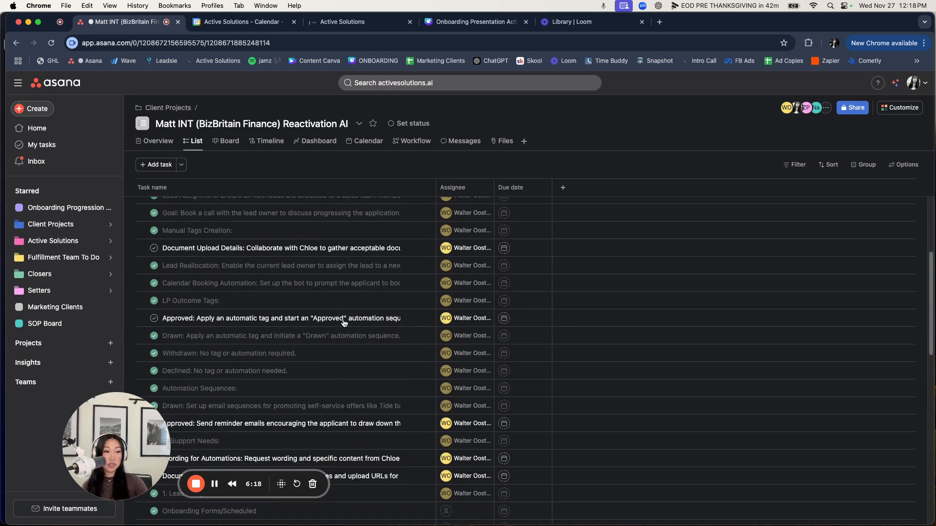
pyautogui.scroll(4, 288, 310)
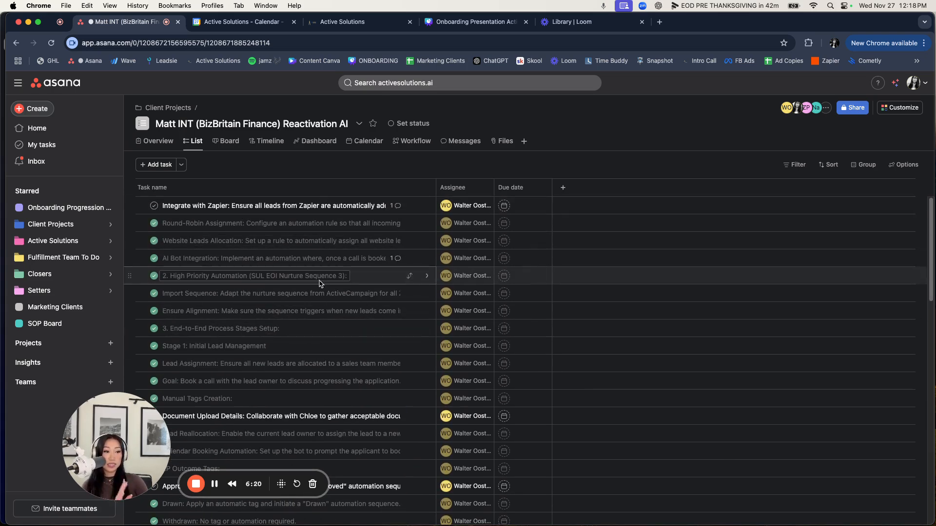
pyautogui.scroll(-3, 255, 269)
pyautogui.scroll(-3, 292, 271)
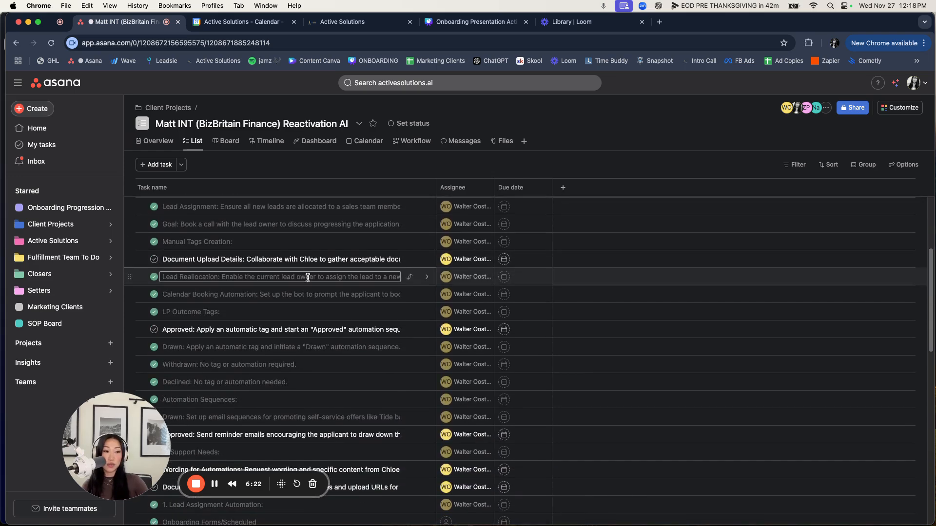
pyautogui.scroll(-1, 307, 293)
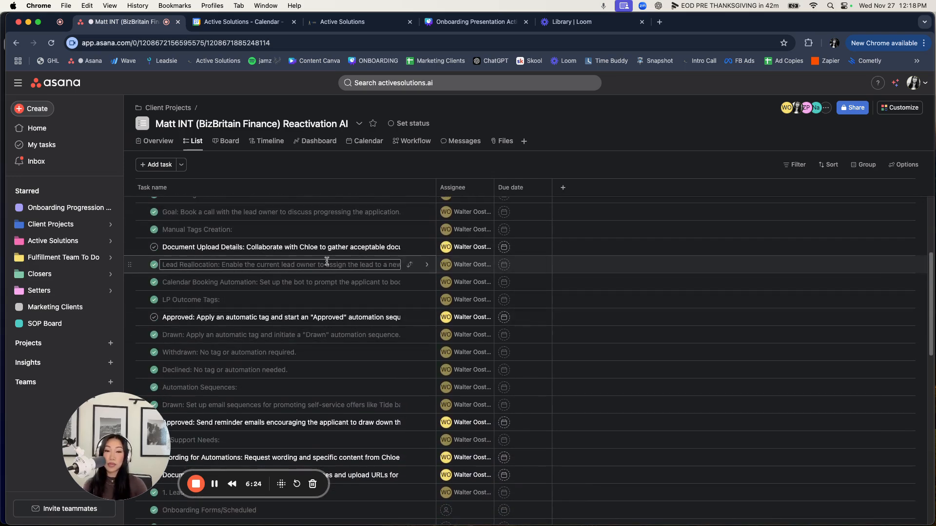
pyautogui.scroll(-10, 306, 300)
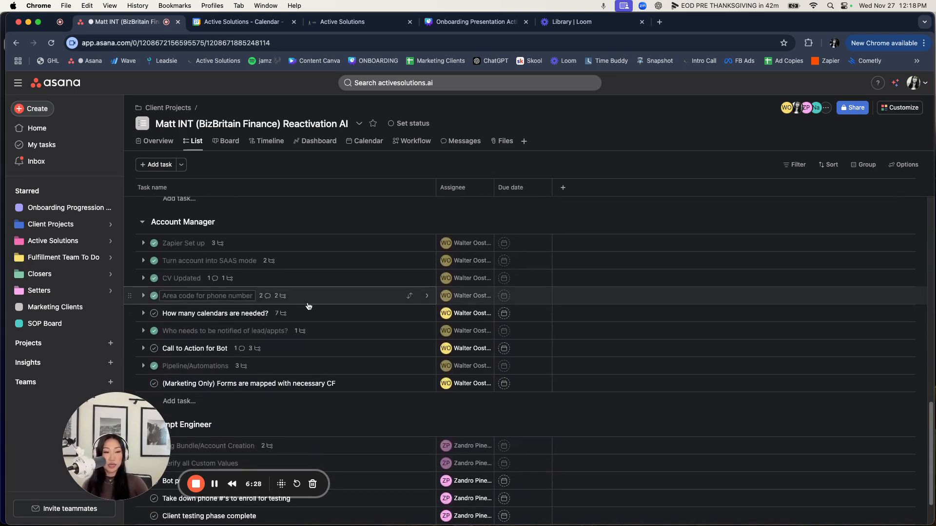
pyautogui.scroll(-3, 308, 303)
# Review the Prompt Engineer tasks for bot prompting, taking down phone numbers for testing, and completing the client testing phase.
pyautogui.moveTo(93, 459); pyautogui.dragTo(618, 416)
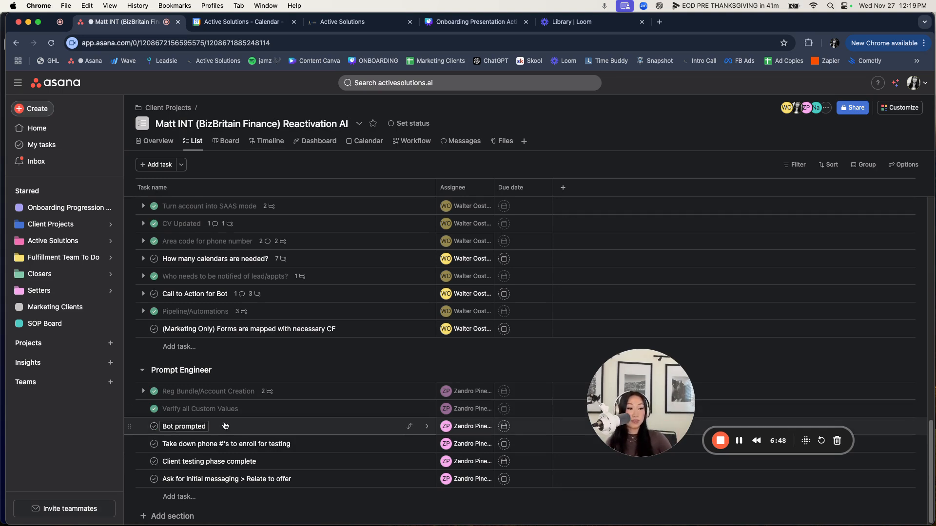
pyautogui.click(185, 428)
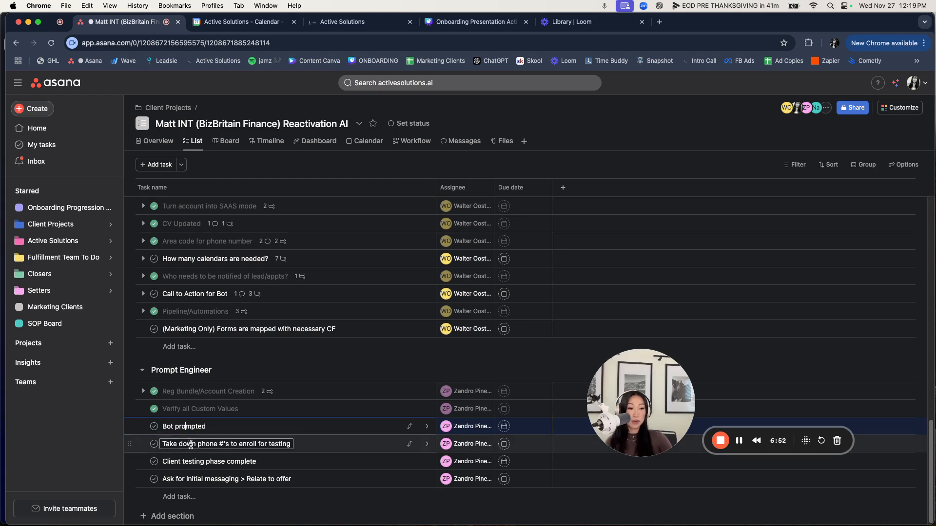
pyautogui.moveTo(178, 445); pyautogui.dragTo(267, 445)
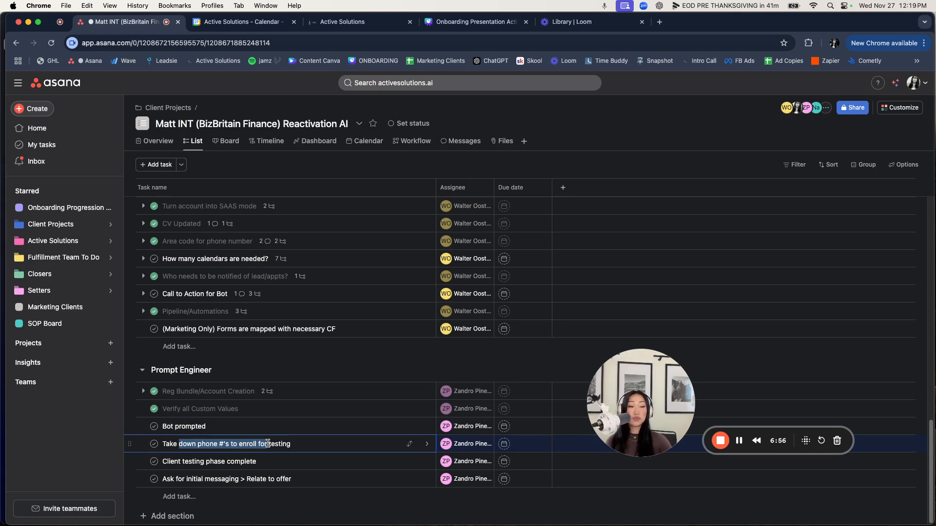
pyautogui.press('Down')
pyautogui.click(240, 462)
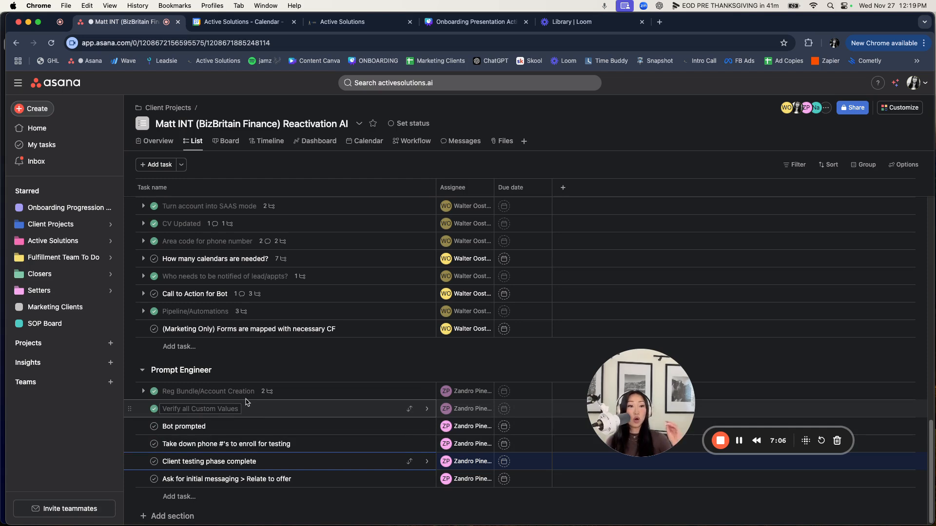
# Return to the Client Projects portfolio and review the listed projects' task progress.
pyautogui.click(160, 109)
pyautogui.moveTo(538, 246)
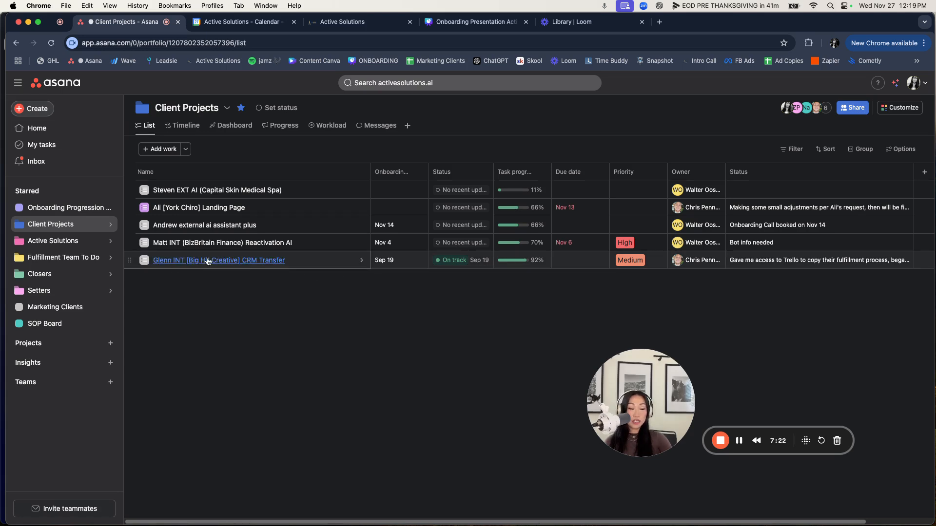
pyautogui.moveTo(523, 263)
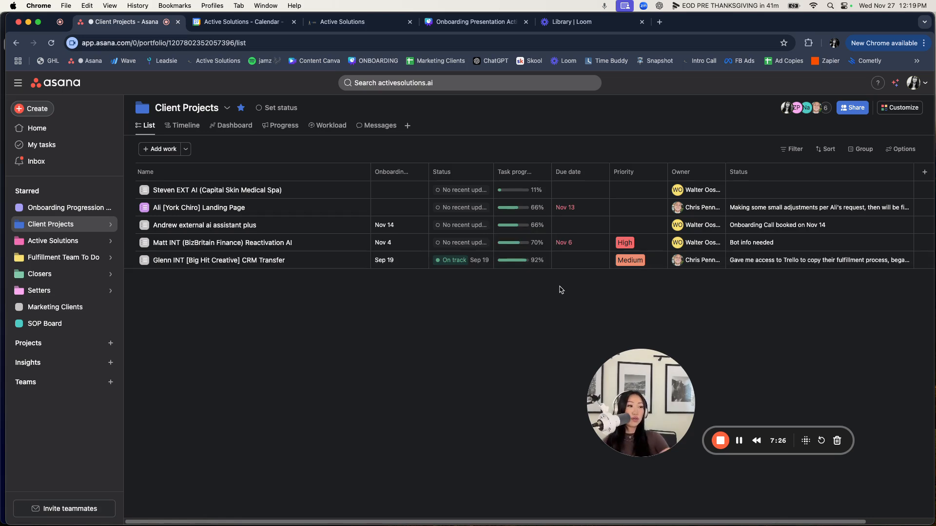
# Check the priority choices of the BizBritain Finance and Big Hit Creative projects without changing them, and compare task progress across the portfolio.
pyautogui.click(640, 245)
pyautogui.press('Escape')
pyautogui.press('Down')
pyautogui.press('Return')
pyautogui.press('Escape')
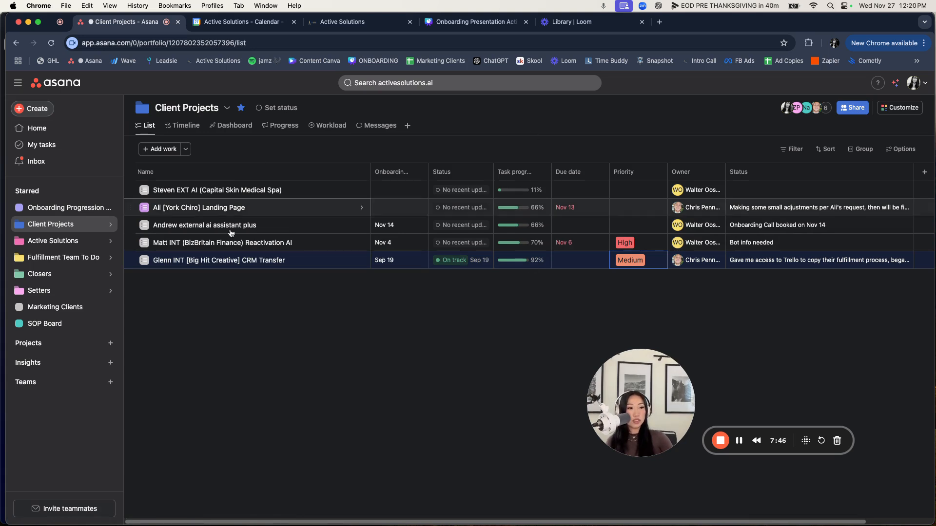
pyautogui.moveTo(547, 240)
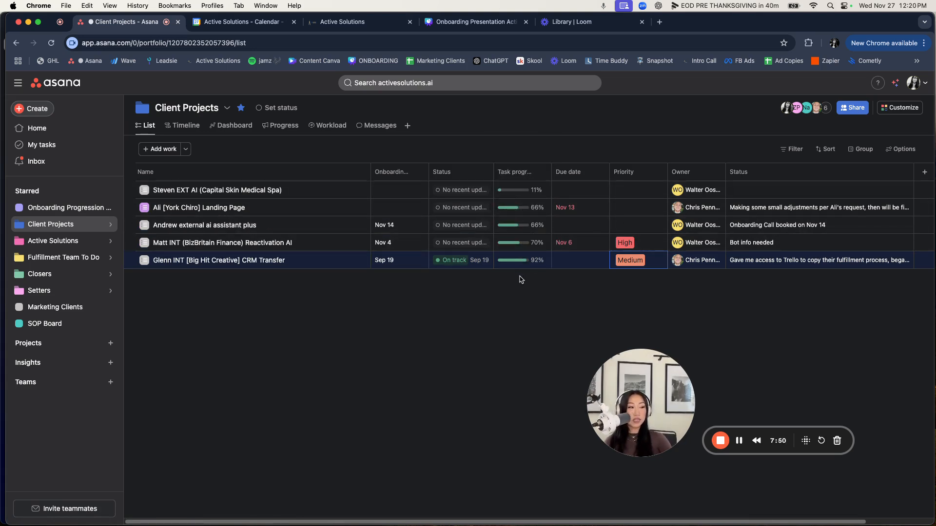
pyautogui.moveTo(528, 217)
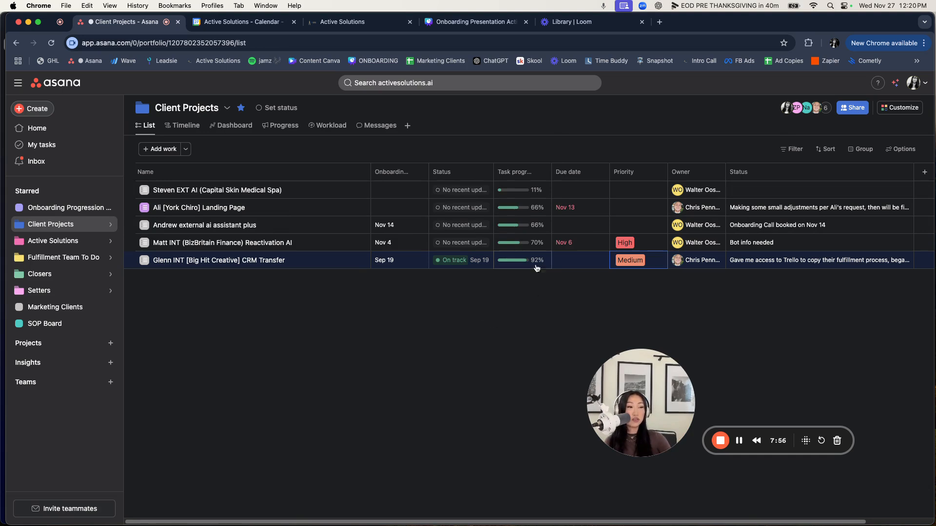
pyautogui.moveTo(535, 261)
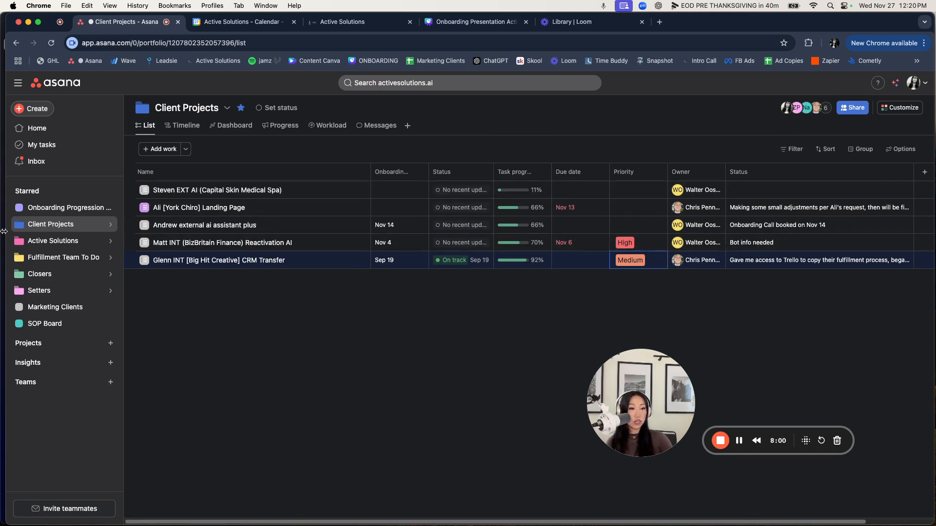
# Open the Onboarding Progression Board and move the TEST CLIENT card from Onboarding Scheduled to PROJECT STARTED.
pyautogui.click(39, 216)
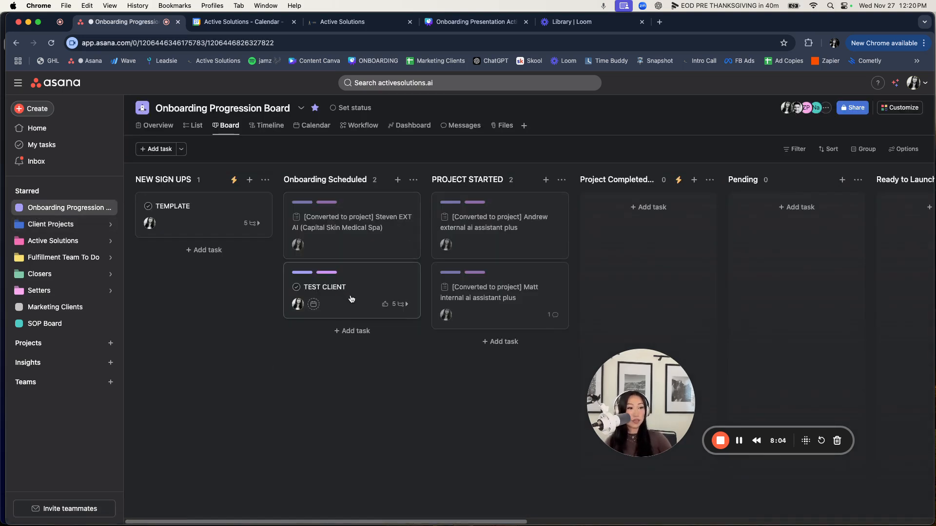
pyautogui.moveTo(348, 291); pyautogui.dragTo(493, 225)
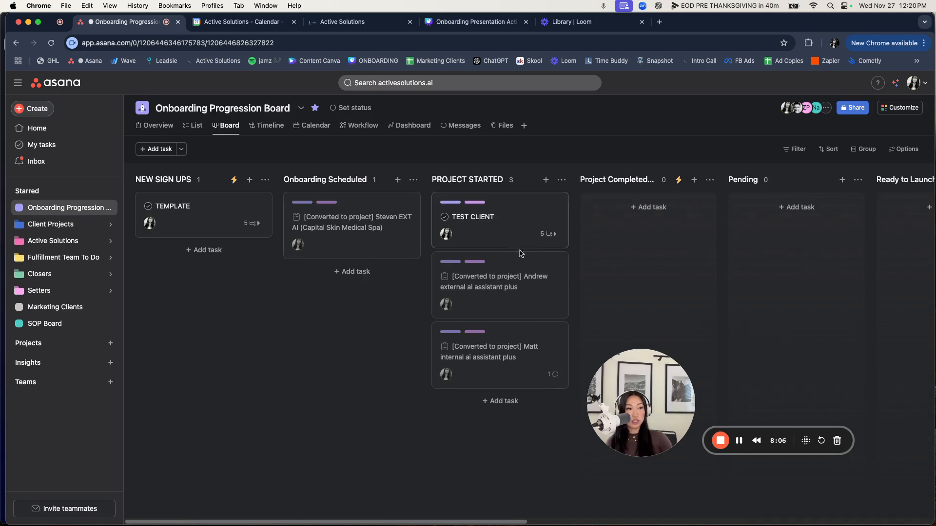
# Open the Project Completed/Pre Launch Call section's rule, review the audit and pre-launch instructions in its Slack channel message, and close the rule.
pyautogui.moveTo(450, 521); pyautogui.dragTo(599, 523)
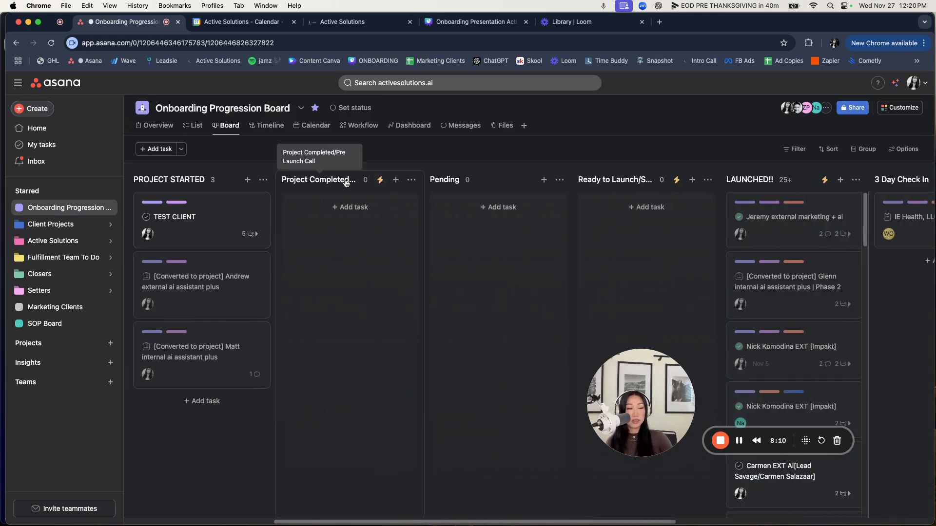
pyautogui.click(380, 180)
pyautogui.click(318, 224)
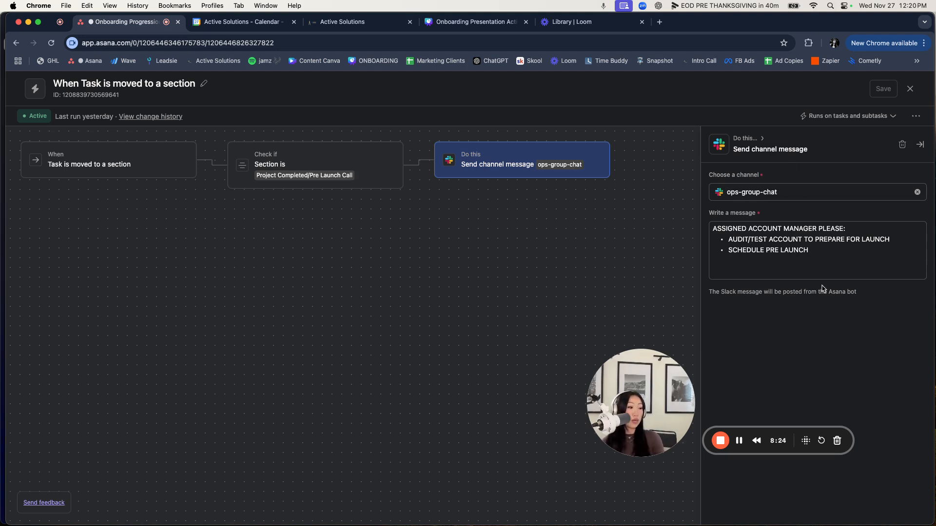
pyautogui.moveTo(749, 230); pyautogui.dragTo(843, 250)
pyautogui.click(843, 250)
pyautogui.moveTo(725, 240); pyautogui.dragTo(846, 248)
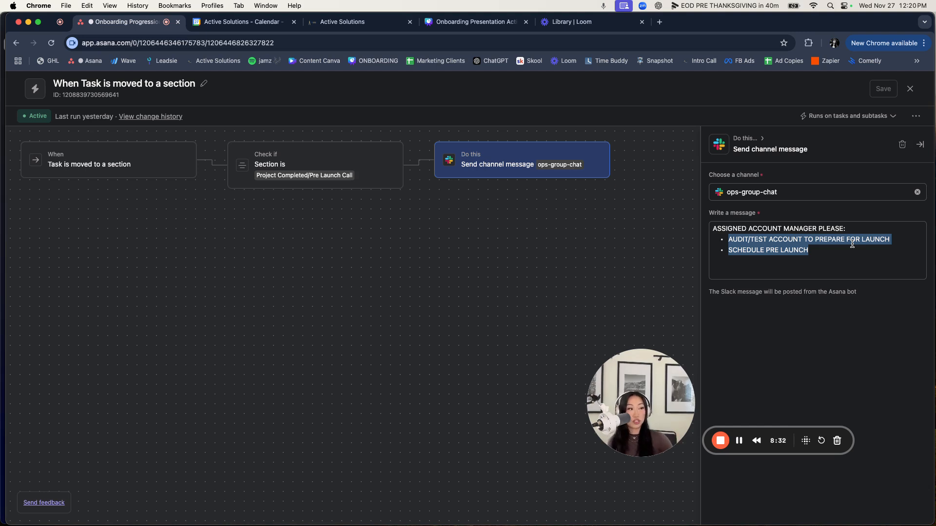
pyautogui.click(849, 247)
pyautogui.moveTo(726, 241); pyautogui.dragTo(901, 239)
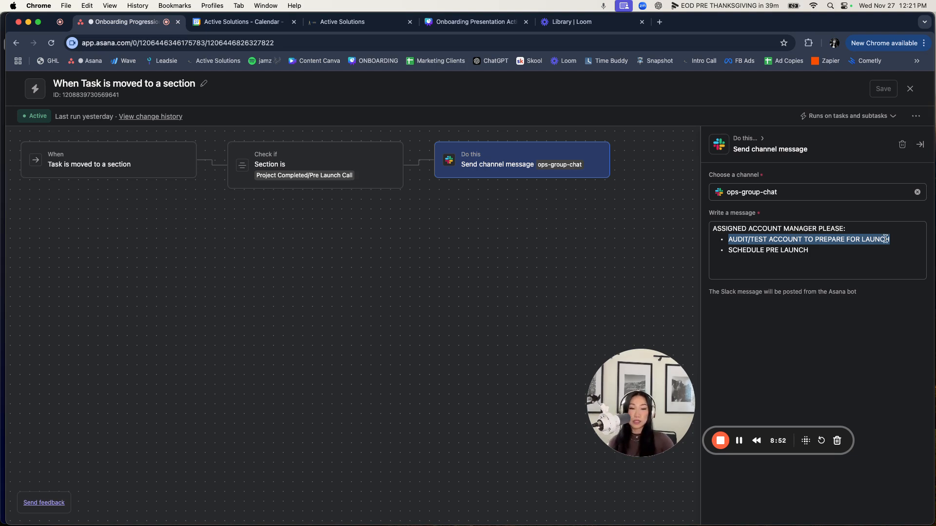
pyautogui.click(815, 268)
pyautogui.moveTo(728, 255)
pyautogui.mouseDown()
pyautogui.moveTo(809, 251)
pyautogui.moveTo(728, 252)
pyautogui.mouseUp()
pyautogui.click(830, 254)
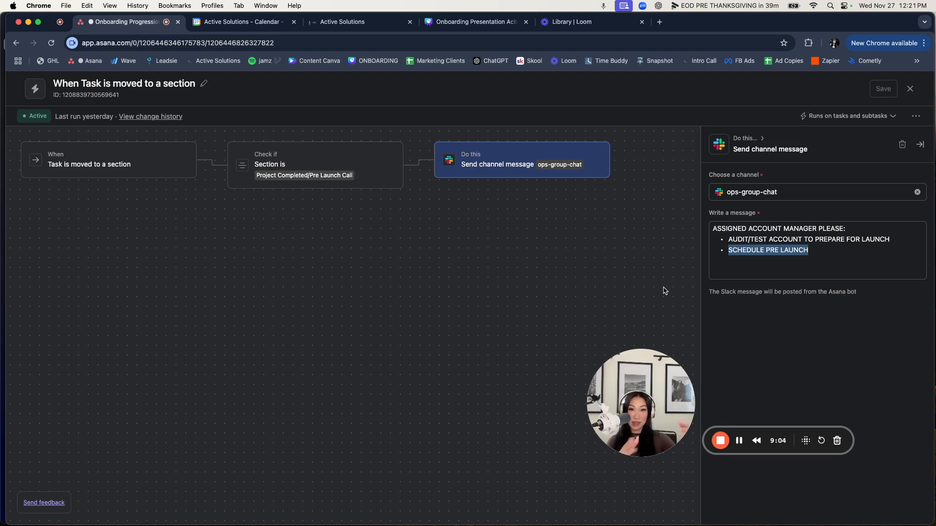
pyautogui.click(910, 88)
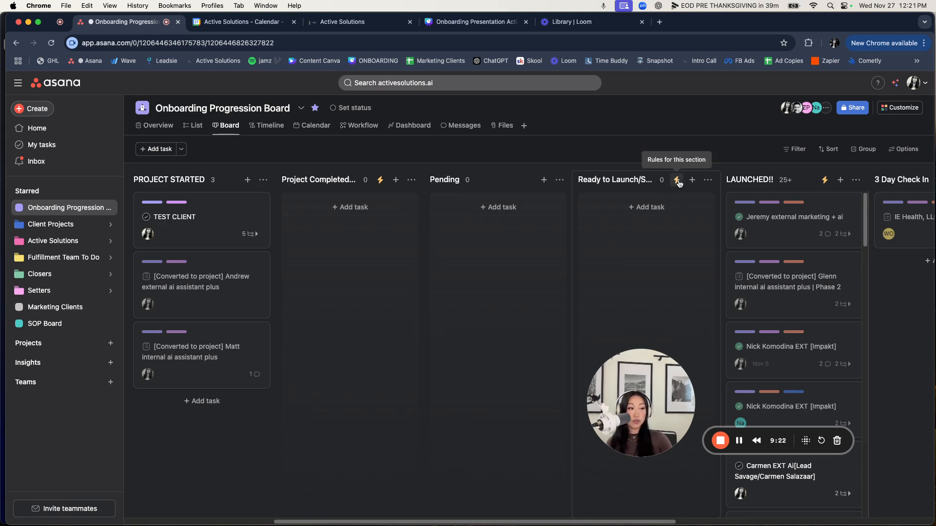
# Open the Ready to Launch/Subscription section's rule, examine its subtasks and its Slack direct message, and close the rule.
pyautogui.hscroll(5, 536, 244)
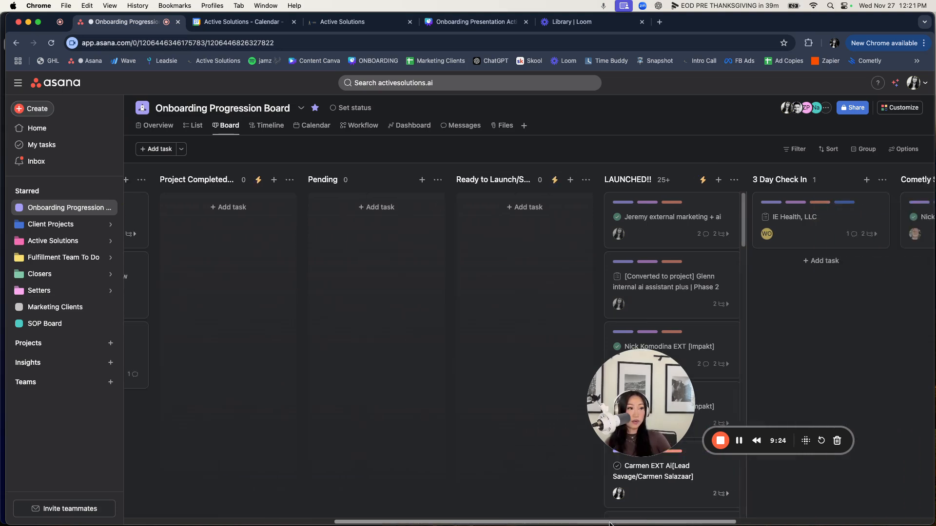
pyautogui.click(504, 180)
pyautogui.click(459, 211)
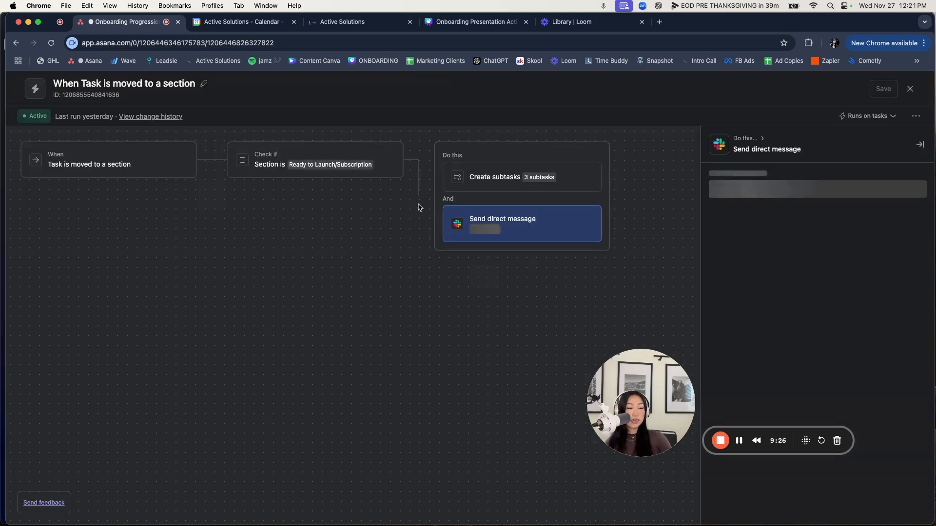
pyautogui.click(498, 190)
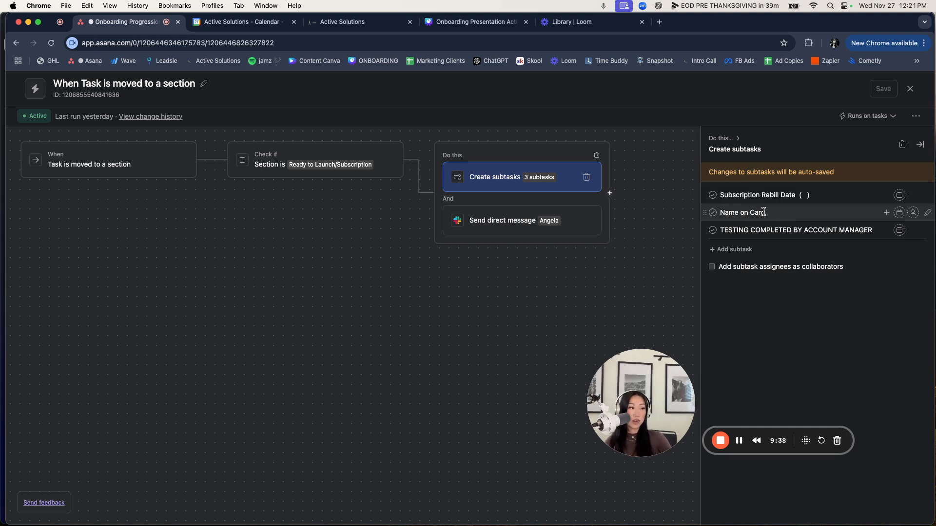
pyautogui.moveTo(733, 230); pyautogui.dragTo(825, 232)
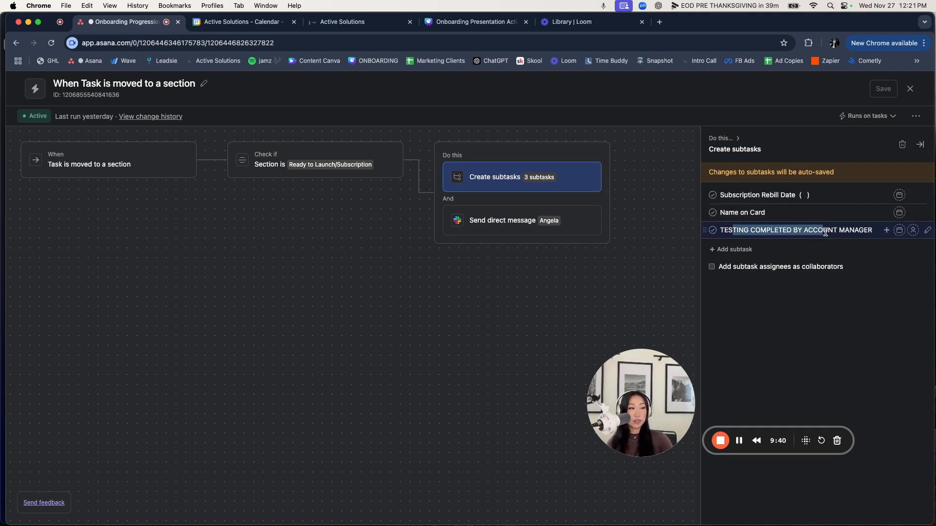
pyautogui.click(825, 233)
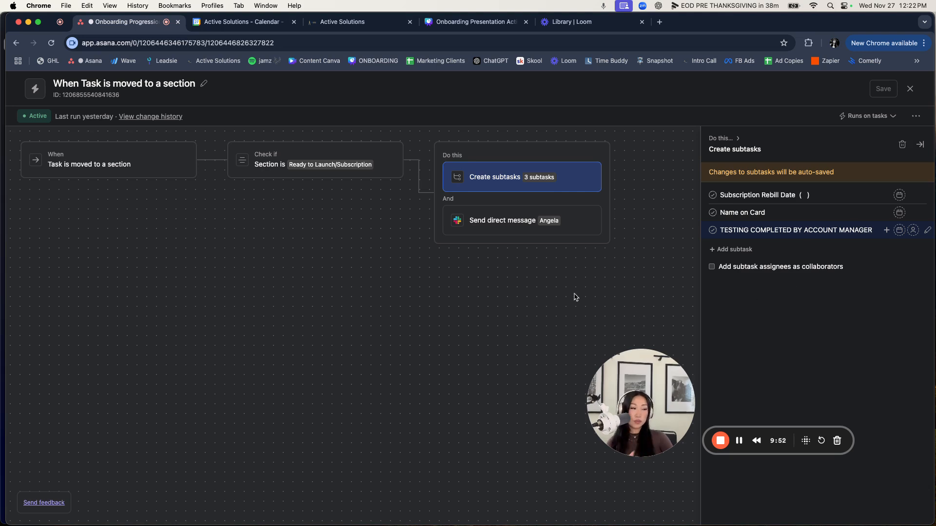
pyautogui.click(458, 220)
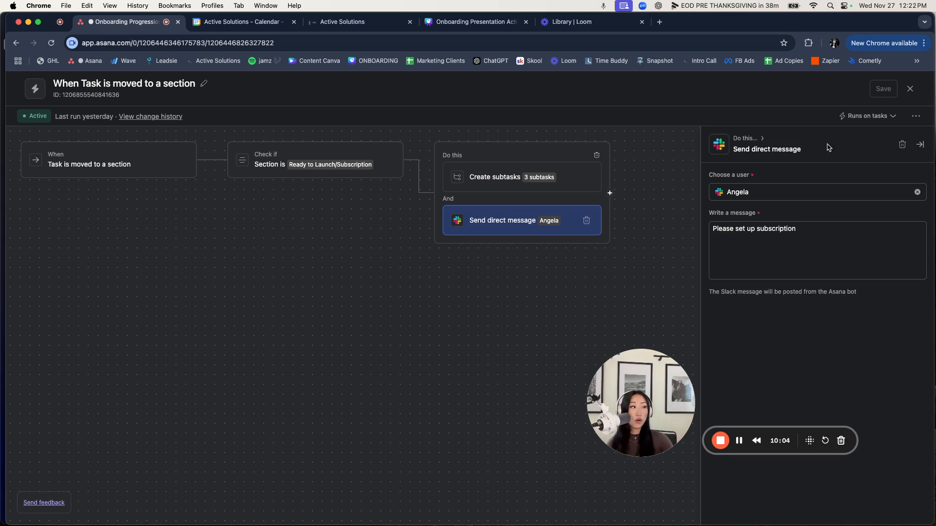
pyautogui.click(910, 90)
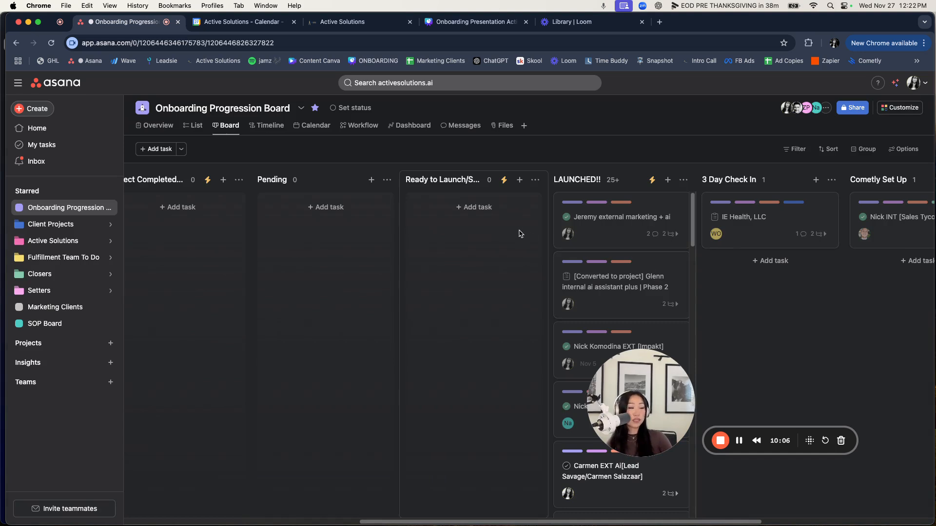
# Open the LAUNCHED!! section's rule, review the additional projects it adds tasks to, close it, and look over the board sections that follow.
pyautogui.click(653, 180)
pyautogui.click(610, 215)
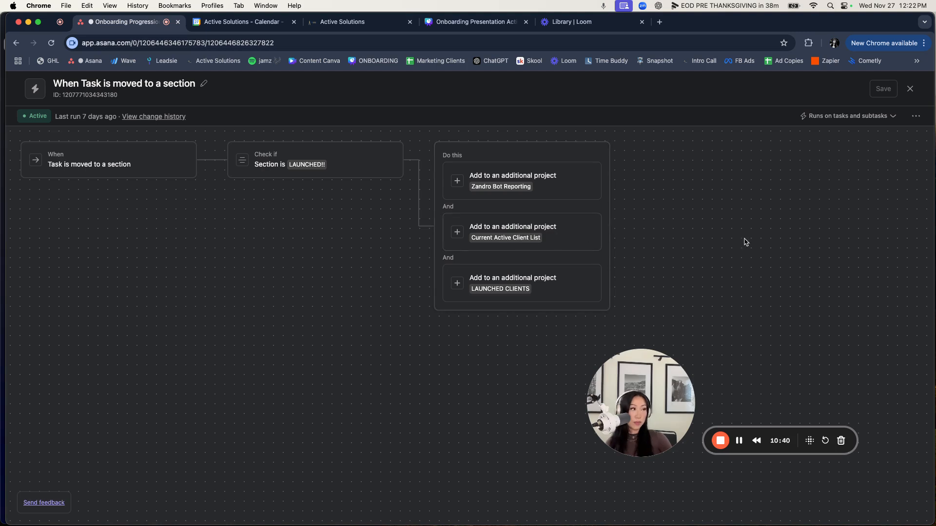
pyautogui.click(910, 89)
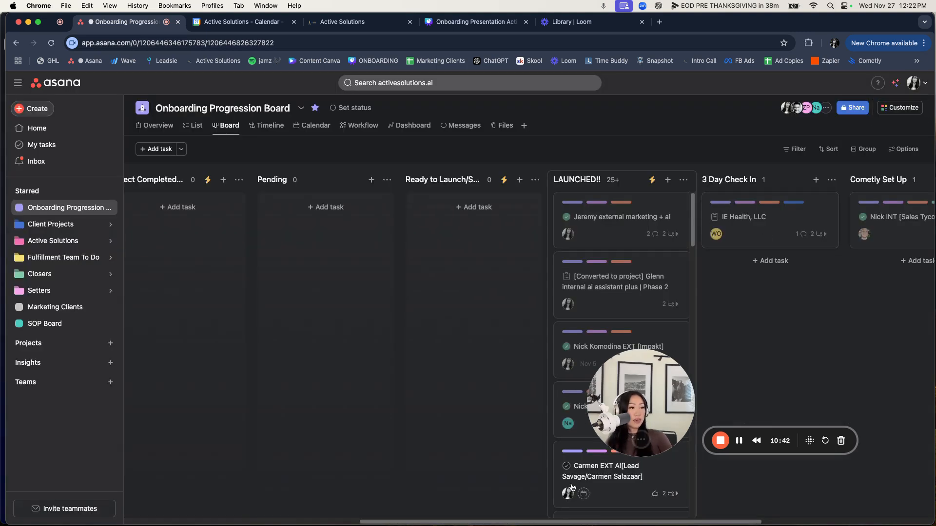
pyautogui.moveTo(553, 522); pyautogui.dragTo(719, 518)
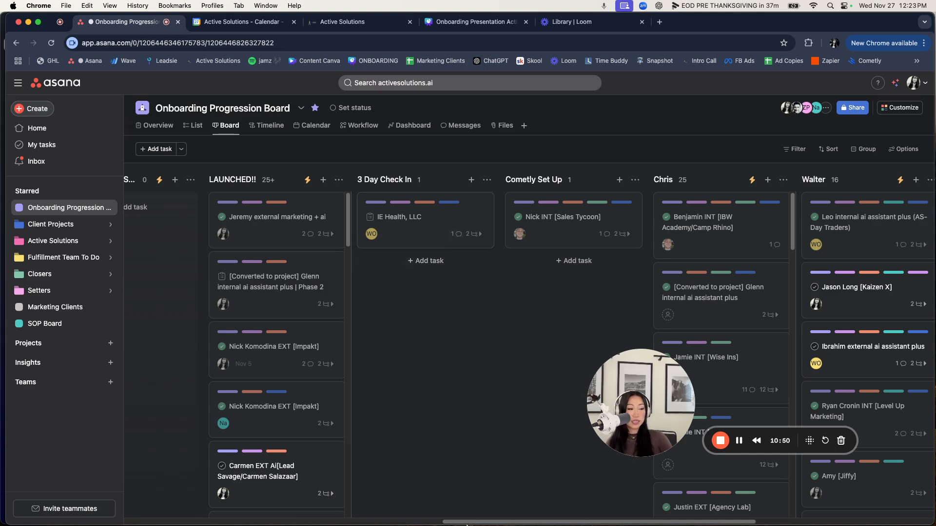
# Open the IE Health, LLC card in 3 Day Check In, review its check-in subtasks, close it, and return to the board's first sections.
pyautogui.moveTo(480, 523)
pyautogui.mouseDown()
pyautogui.moveTo(519, 524)
pyautogui.moveTo(462, 524)
pyautogui.mouseUp()
pyautogui.click(477, 212)
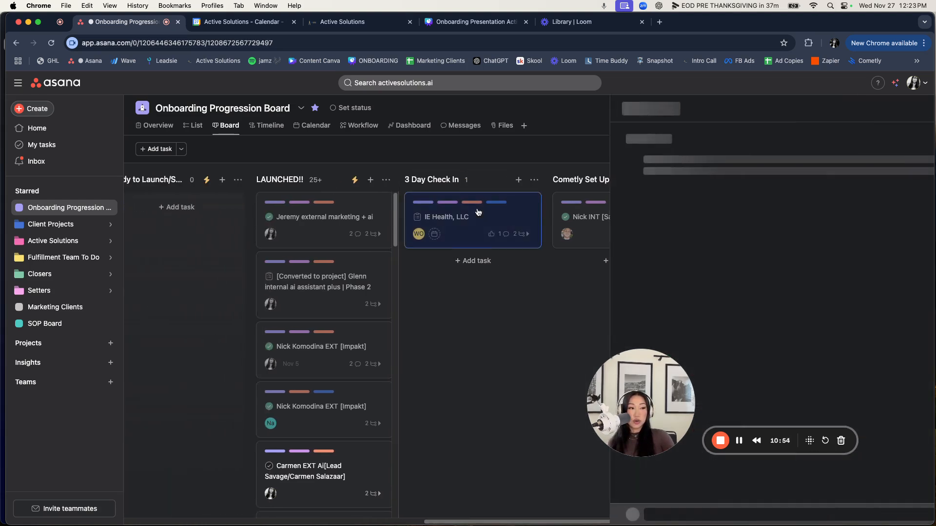
pyautogui.scroll(-5, 810, 312)
pyautogui.scroll(-10, 810, 312)
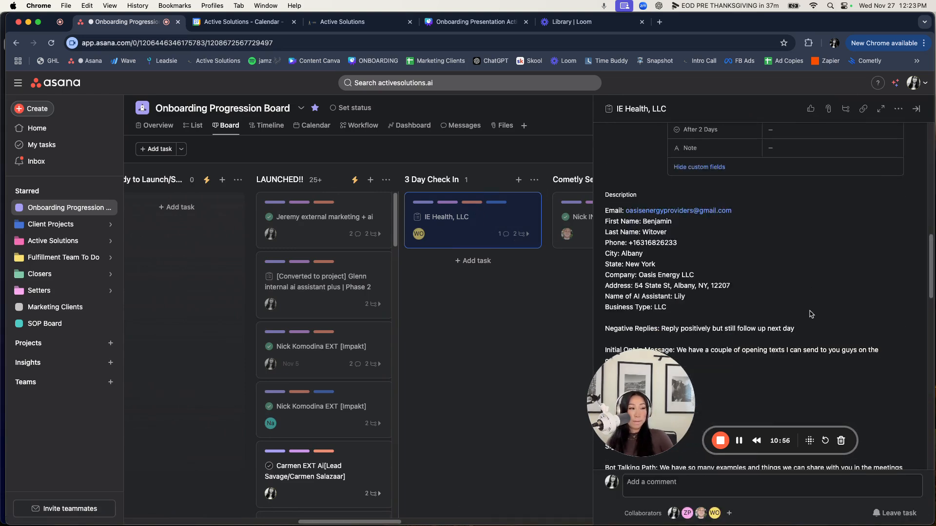
pyautogui.scroll(-3, 658, 313)
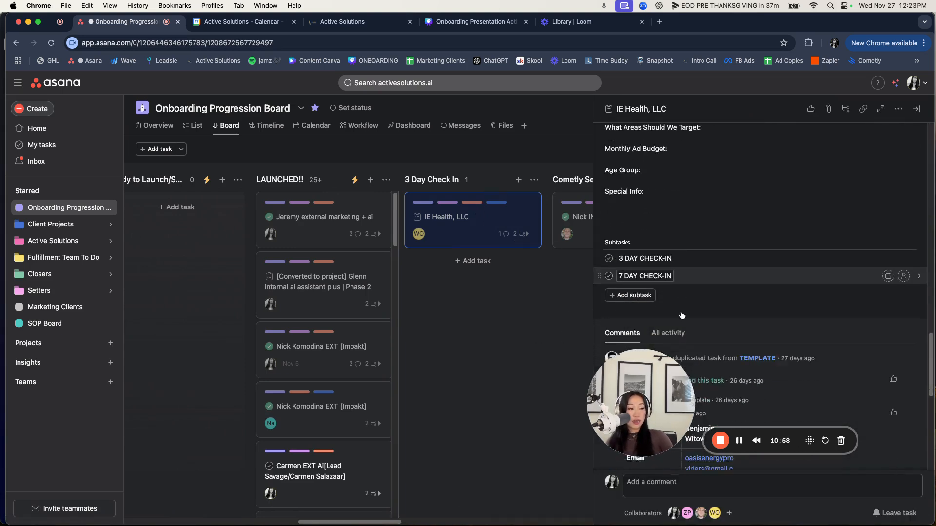
pyautogui.click(641, 244)
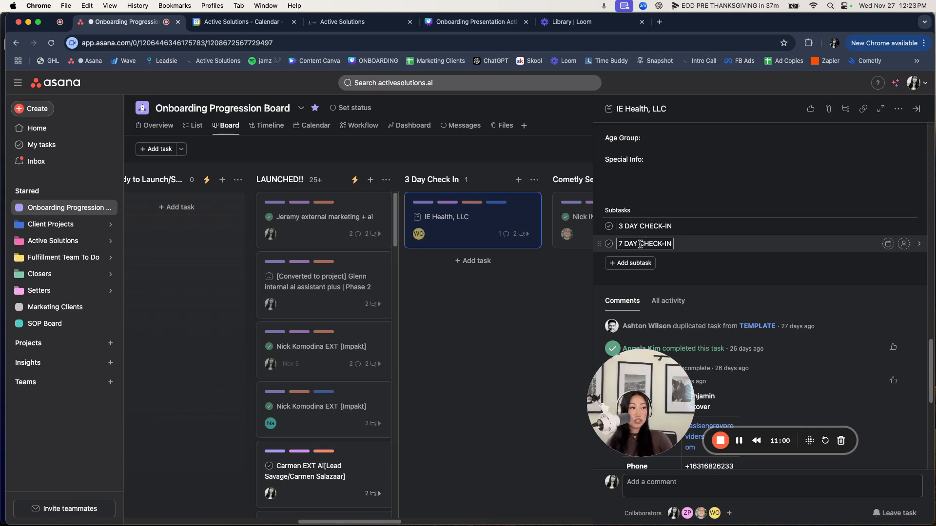
pyautogui.click(521, 330)
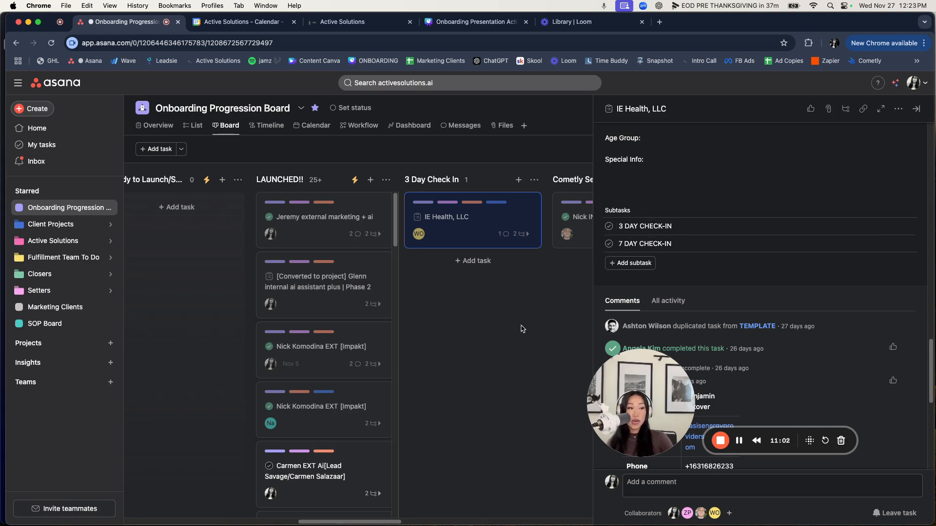
pyautogui.moveTo(631, 522); pyautogui.dragTo(322, 518)
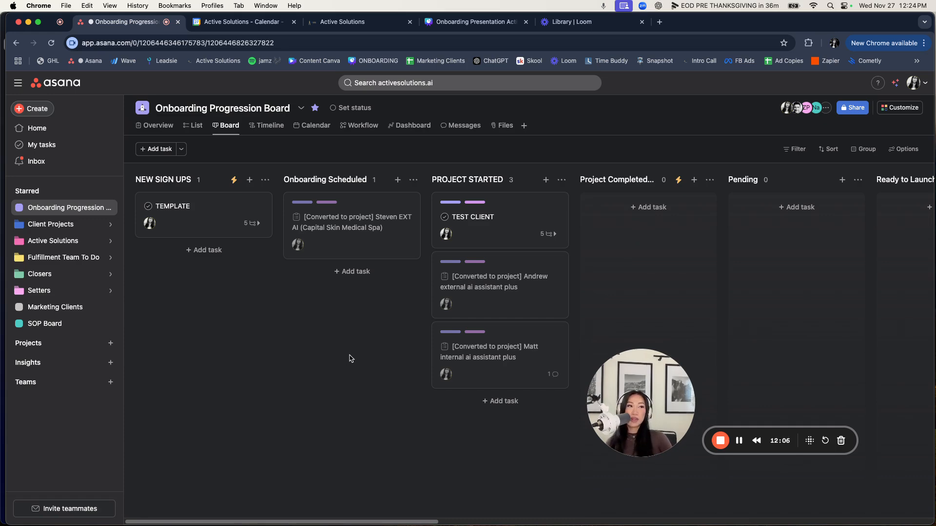
# Switch to the Active Solutions account in GoHighLevel and look over the workflow folders in its Automation area.
pyautogui.click(345, 26)
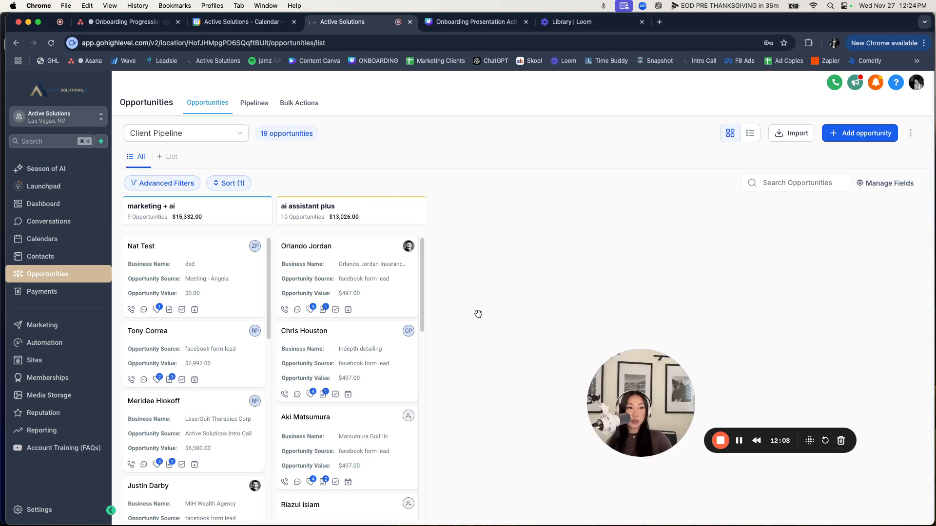
pyautogui.click(58, 347)
pyautogui.click(486, 130)
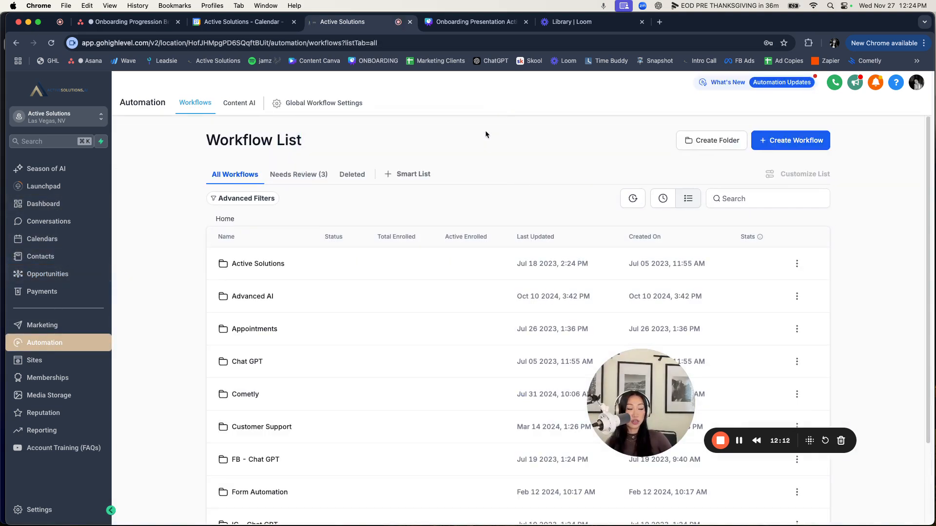
pyautogui.scroll(-2, 454, 194)
pyautogui.scroll(-2, 454, 197)
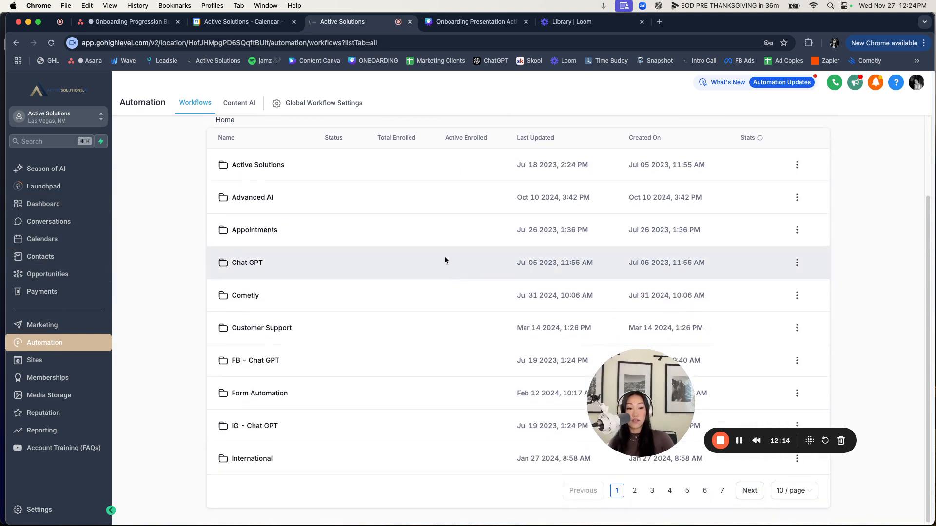
# Open the Sites area of the Active Solutions account to show its Funnels list.
pyautogui.click(62, 294)
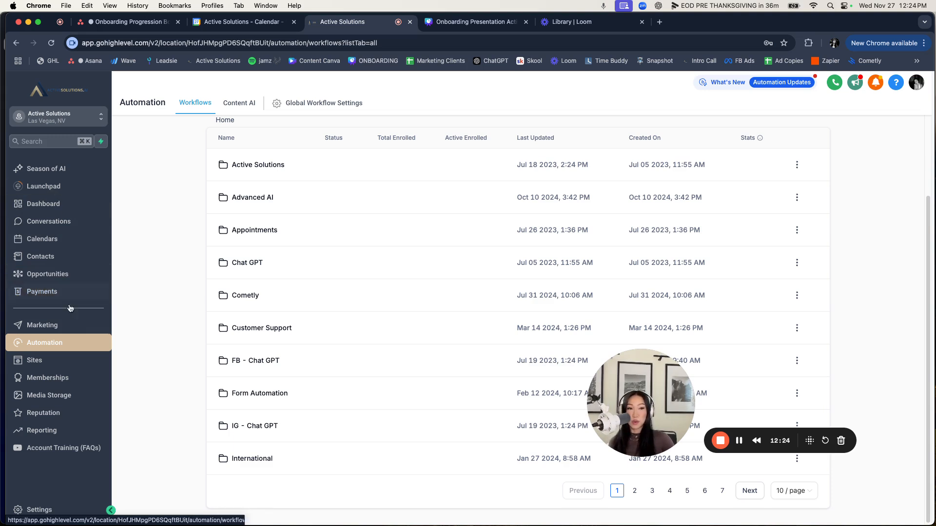
pyautogui.click(54, 325)
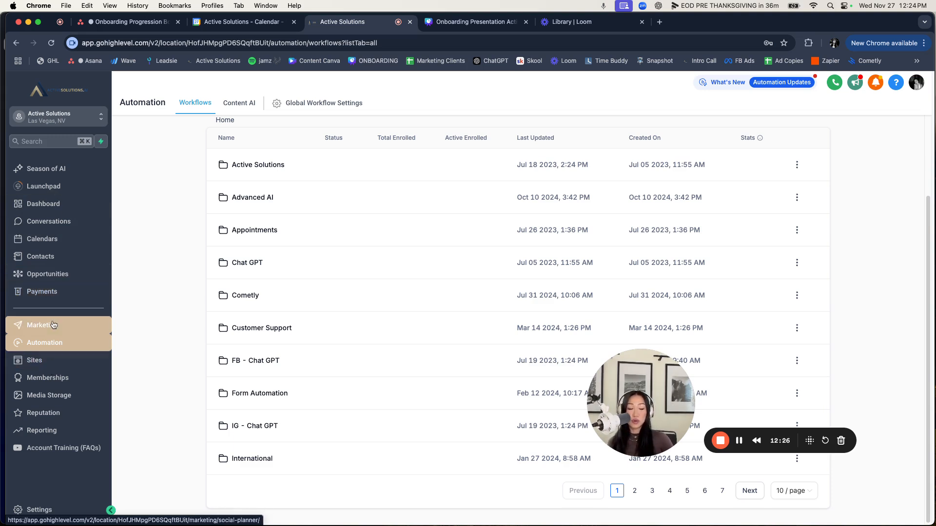
pyautogui.click(66, 359)
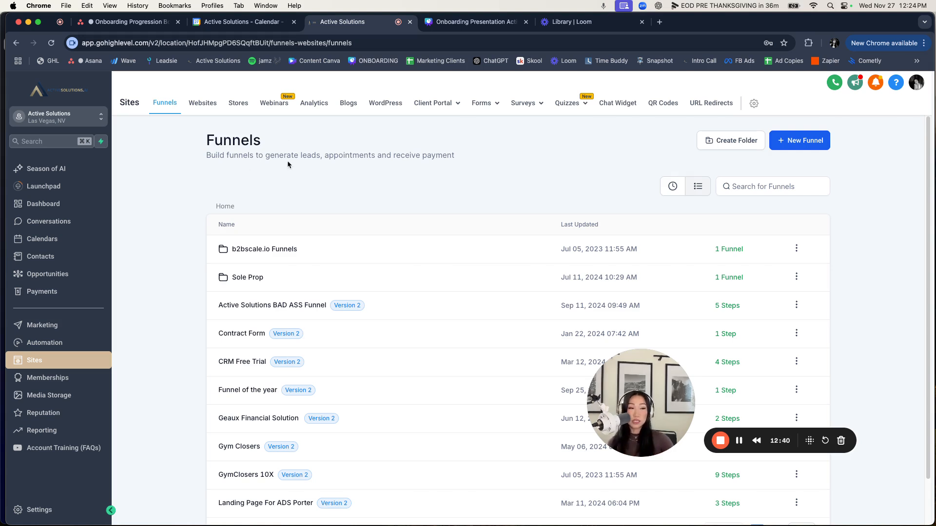
# Revisit Asana's Onboarding Progression Board, look again at the Funnels list in GoHighLevel, and return to the board in Asana.
pyautogui.click(131, 25)
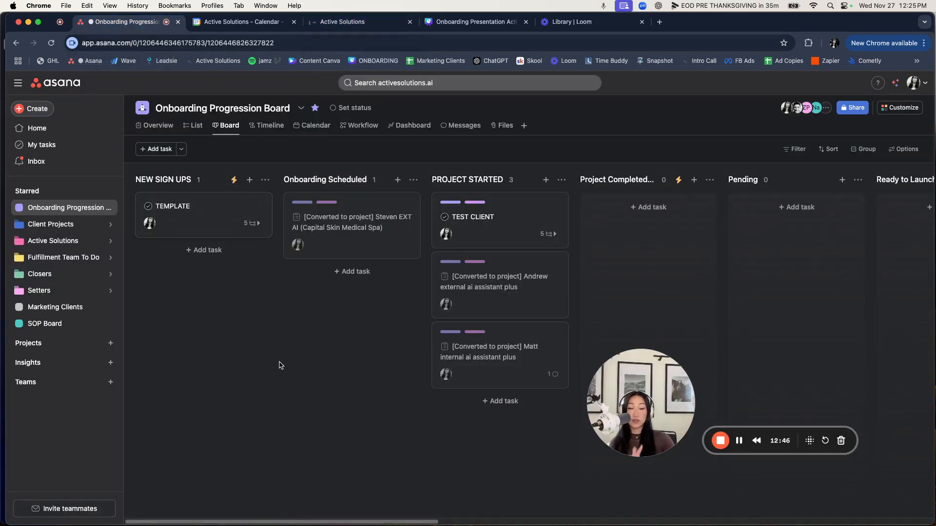
pyautogui.click(345, 22)
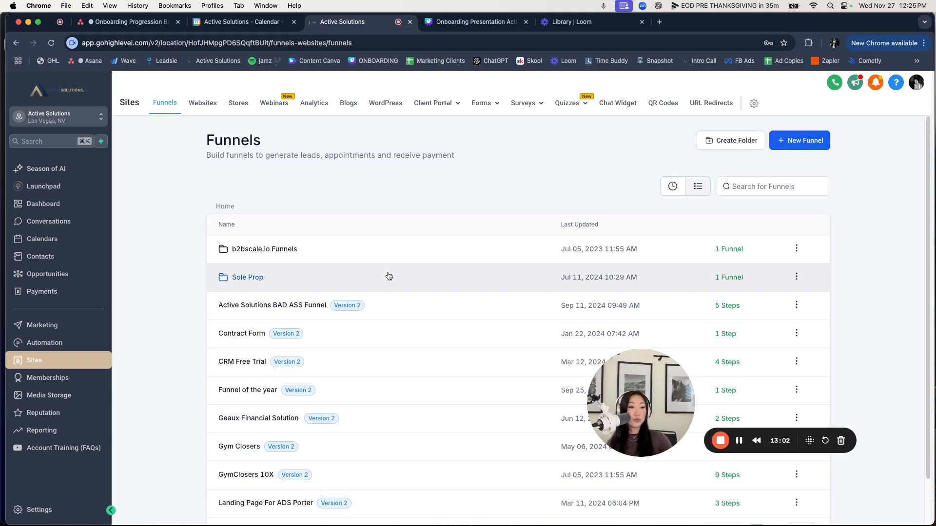
pyautogui.moveTo(429, 115)
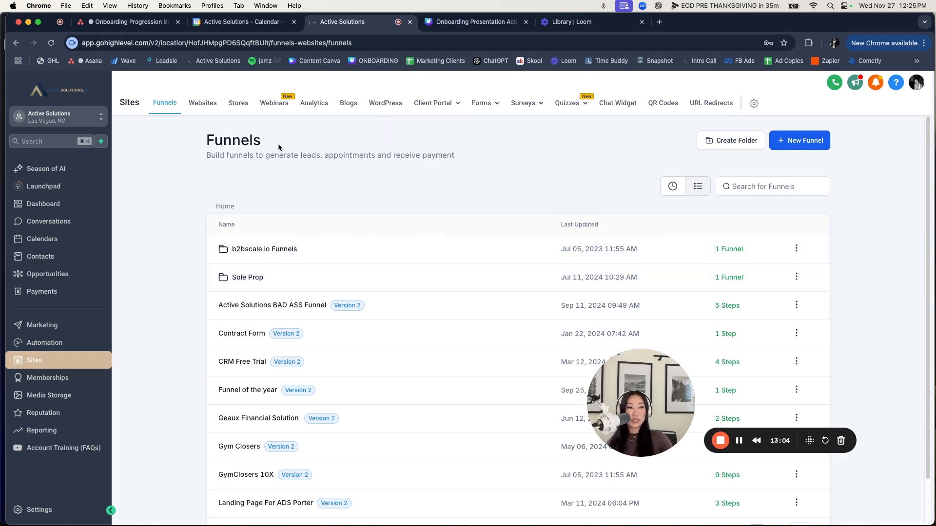
pyautogui.moveTo(193, 145); pyautogui.dragTo(505, 188)
pyautogui.click(511, 189)
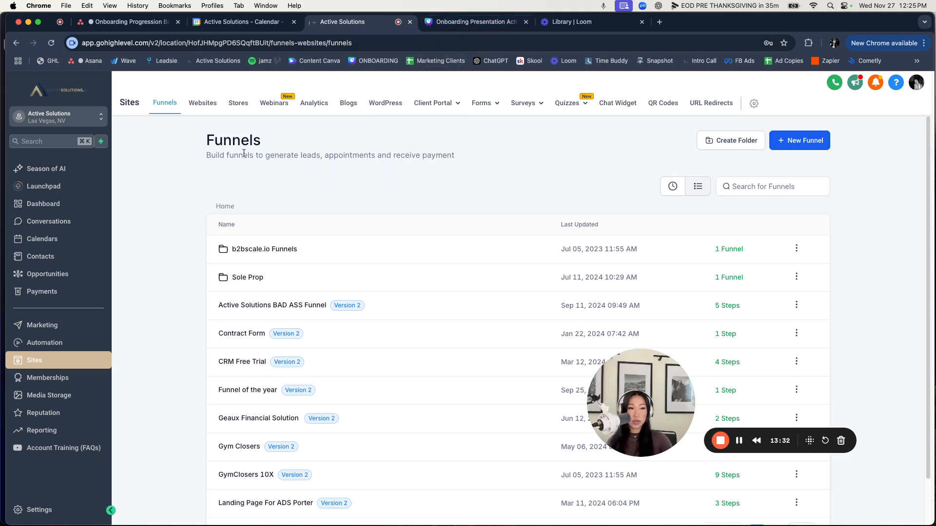
pyautogui.click(128, 21)
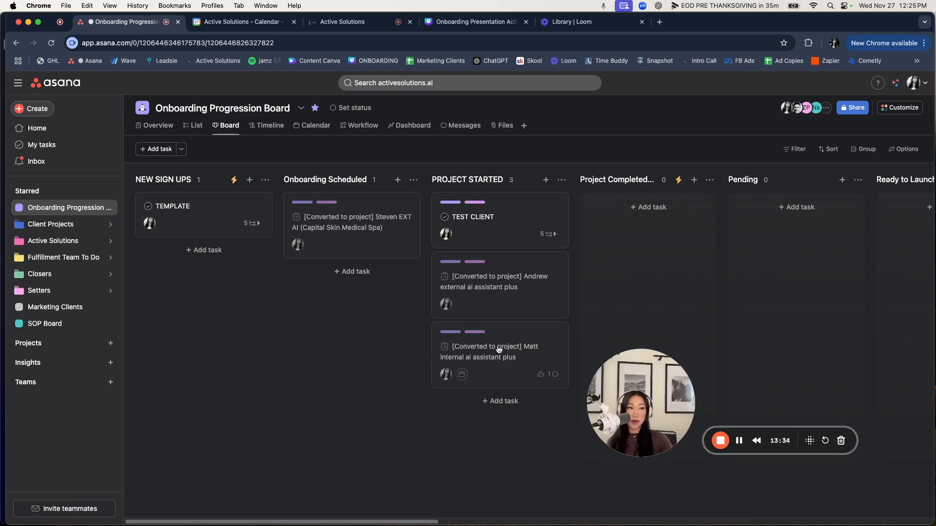
pyautogui.moveTo(404, 349); pyautogui.dragTo(122, 401)
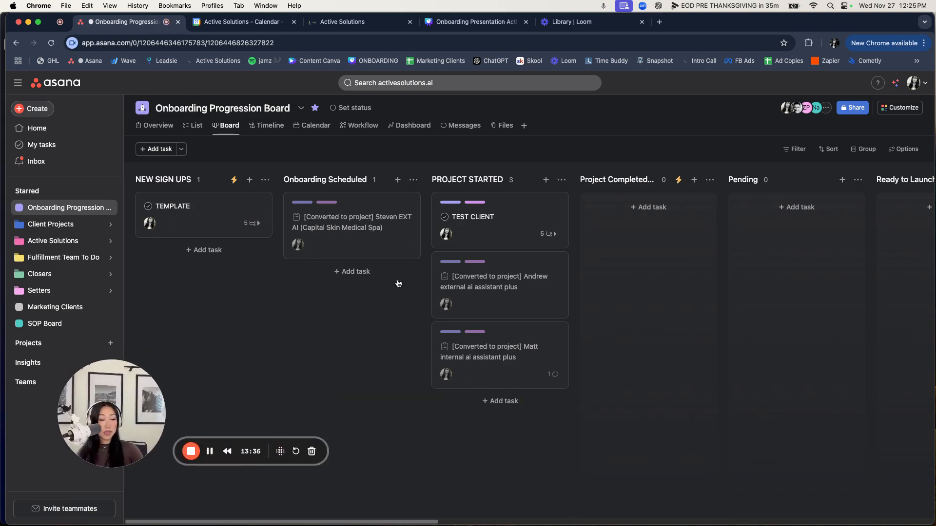